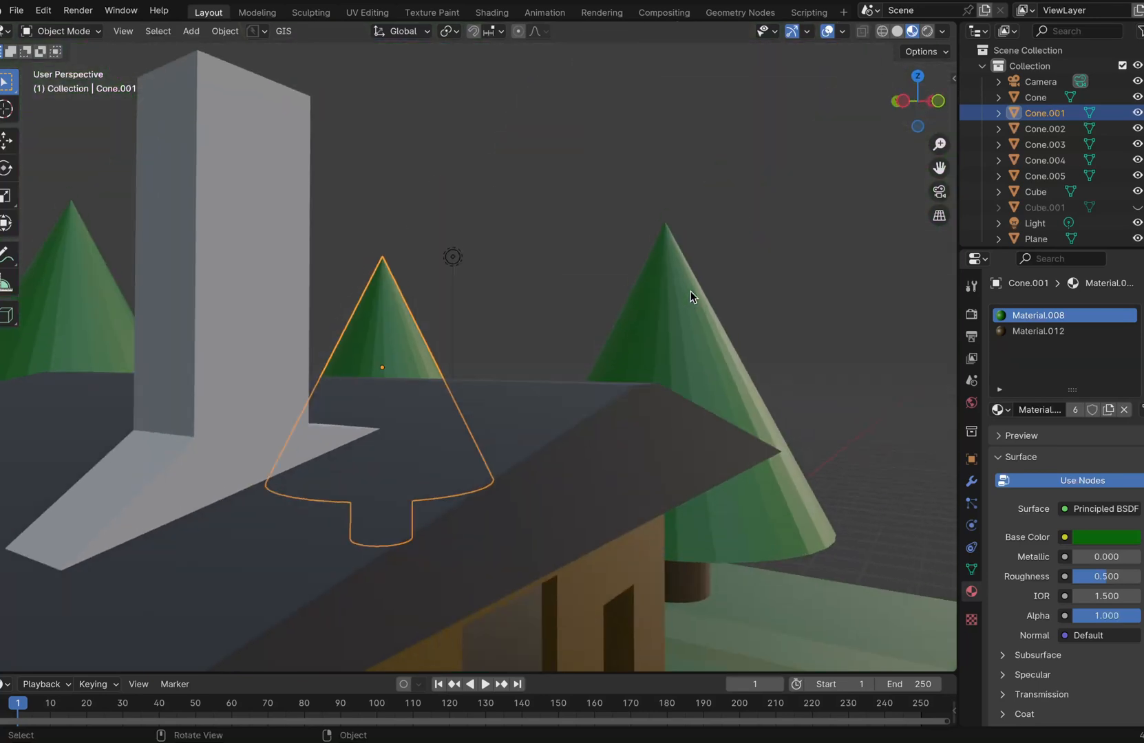
# - Select the house object and open its mesh for editing in the UV Editing workspace
pyautogui.keyDown('shift'); pyautogui.moveTo(689, 292); pyautogui.dragTo(729, 207, button='middle'); pyautogui.keyUp('shift')
pyautogui.moveTo(742, 440); pyautogui.dragTo(698, 401, button='middle')
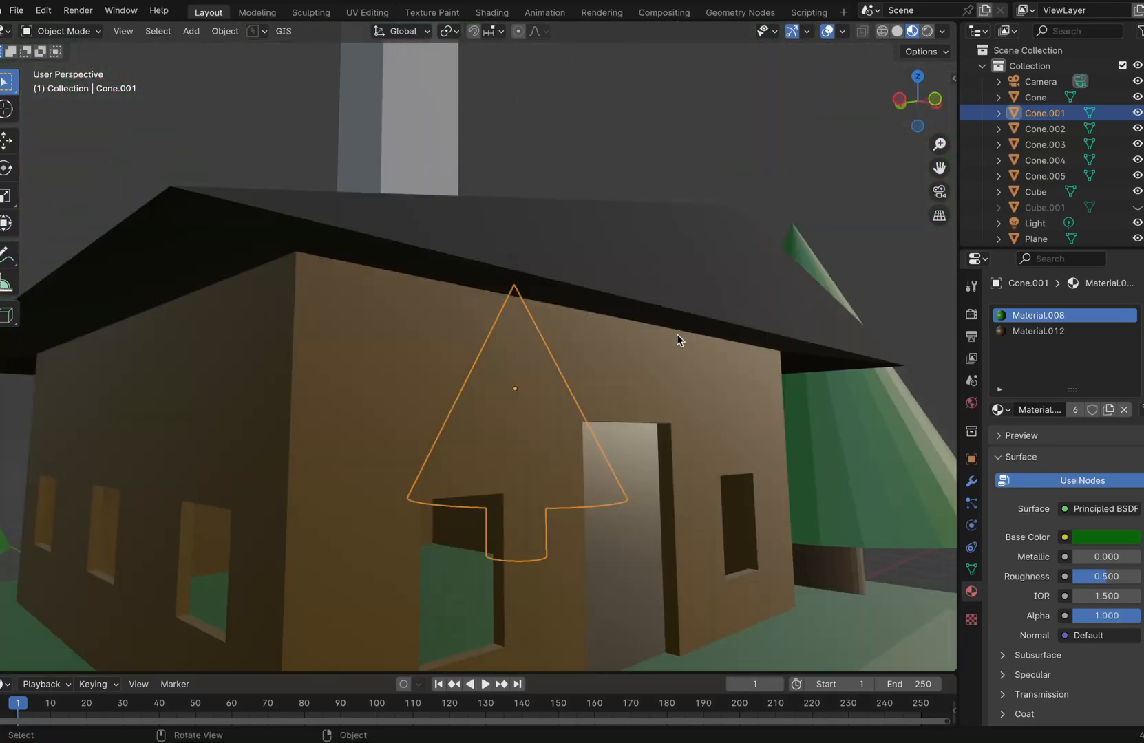
pyautogui.scroll(-2, 676, 319)
pyautogui.moveTo(676, 319)
pyautogui.mouseDown(button='middle')
pyautogui.moveTo(654, 392)
pyautogui.moveTo(720, 318)
pyautogui.moveTo(676, 320)
pyautogui.mouseUp(button='middle')
pyautogui.scroll(-2, 677, 319)
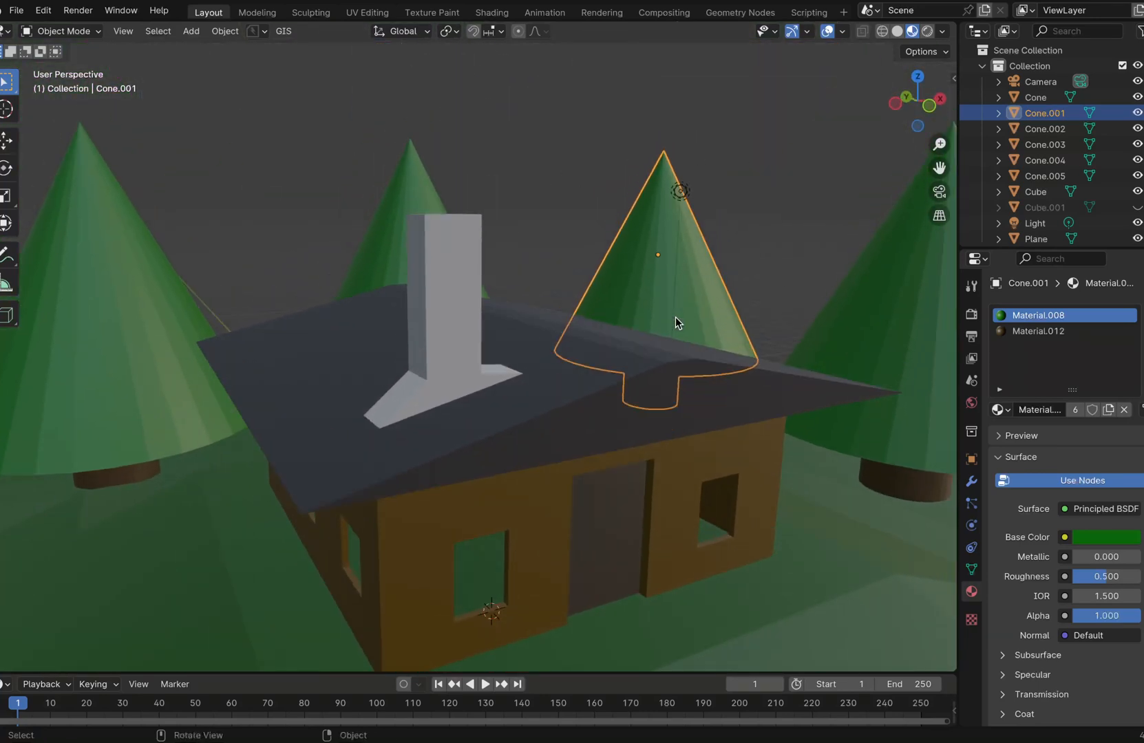
pyautogui.click(675, 365)
pyautogui.click(367, 12)
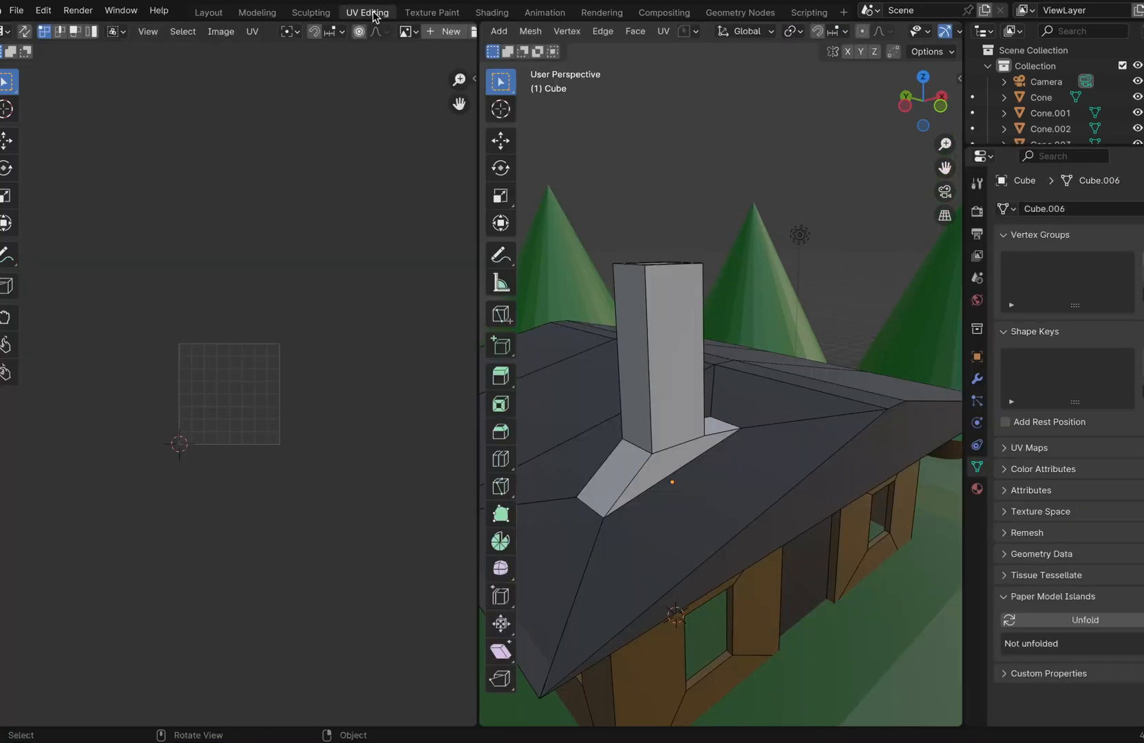
pyautogui.scroll(-3, 784, 380)
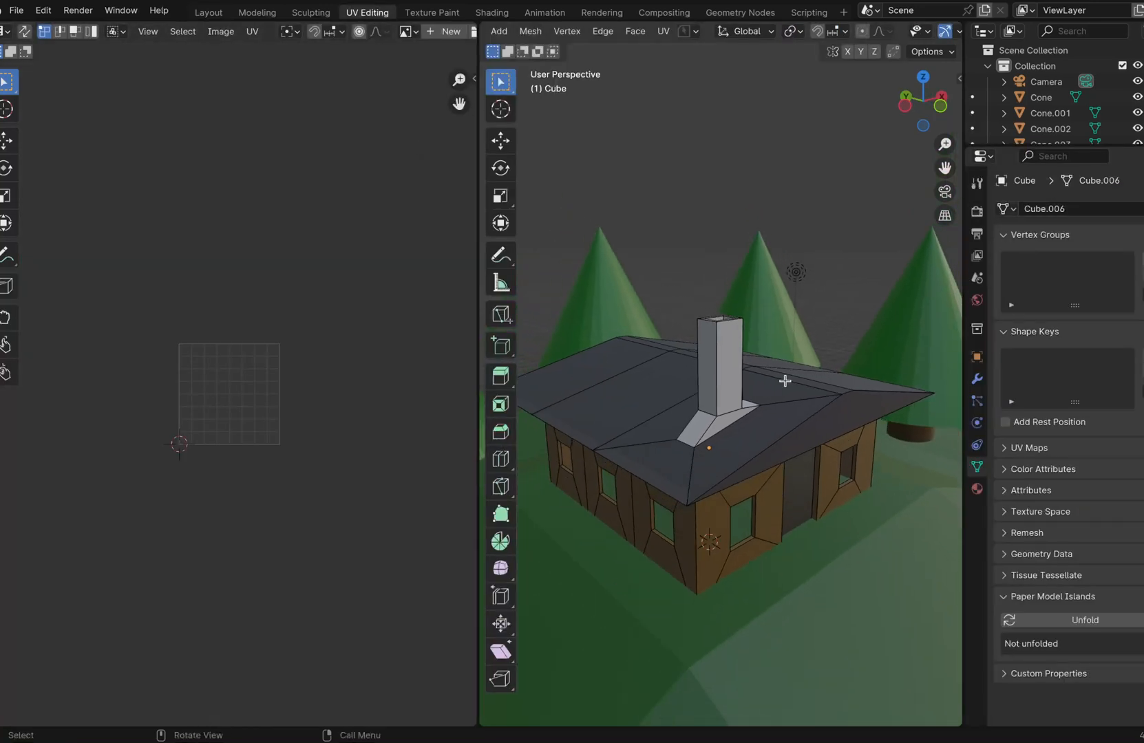
pyautogui.scroll(-1, 785, 381)
pyautogui.keyDown('shift'); pyautogui.moveTo(785, 381); pyautogui.dragTo(708, 408, button='middle'); pyautogui.keyUp('shift')
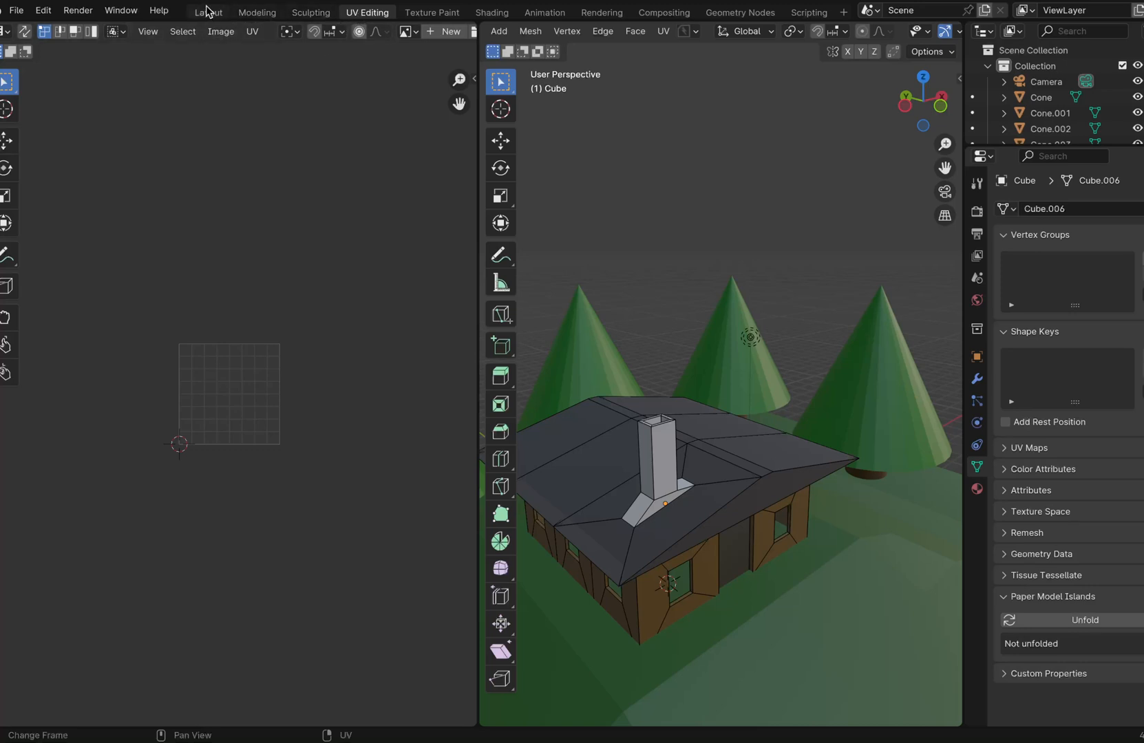
# - Select the faces of the house roof: the panels around the chimney, both slopes, the ridge strips and the gable ends
pyautogui.scroll(-1, 696, 531)
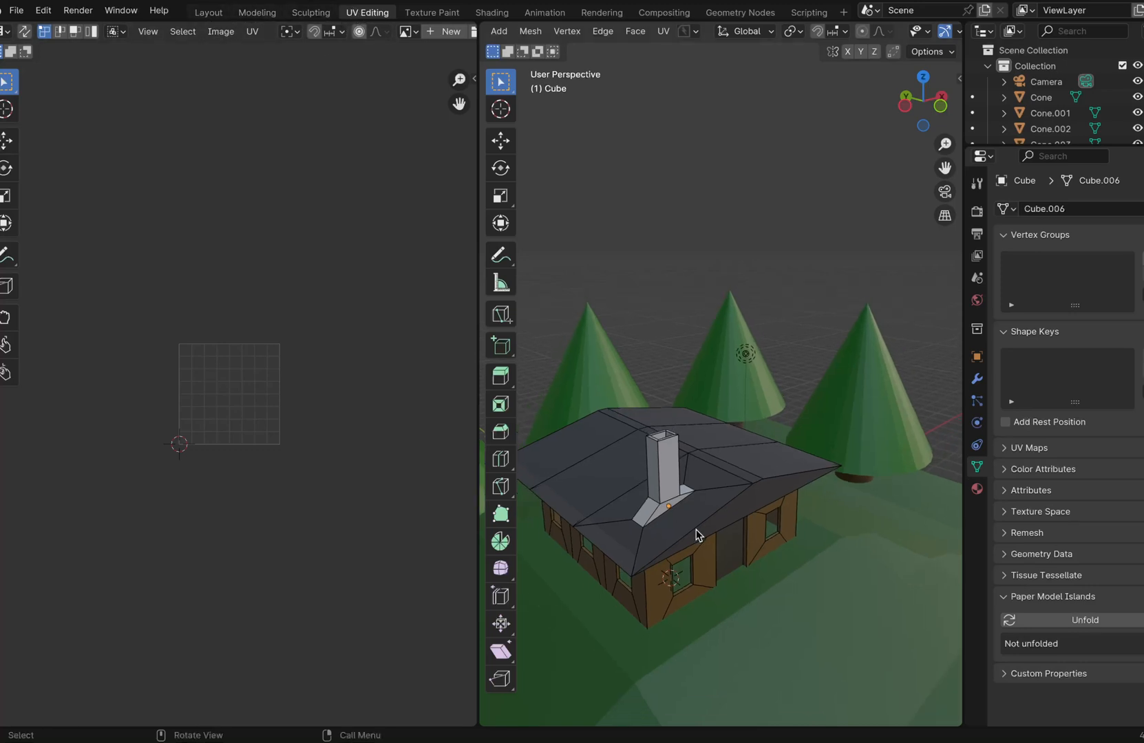
pyautogui.click(674, 528)
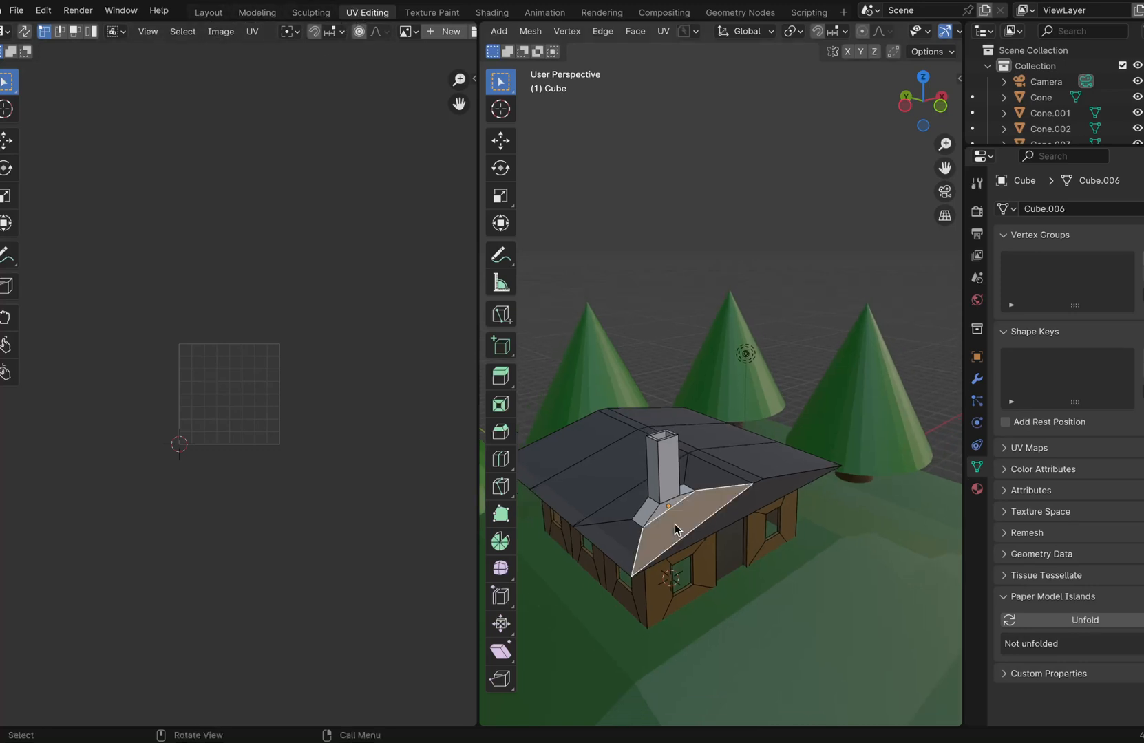
pyautogui.keyDown('shift'); pyautogui.click(625, 532); pyautogui.keyUp('shift')
pyautogui.keyDown('shift'); pyautogui.click(714, 481); pyautogui.keyUp('shift')
pyautogui.keyDown('shift'); pyautogui.click(612, 484); pyautogui.keyUp('shift')
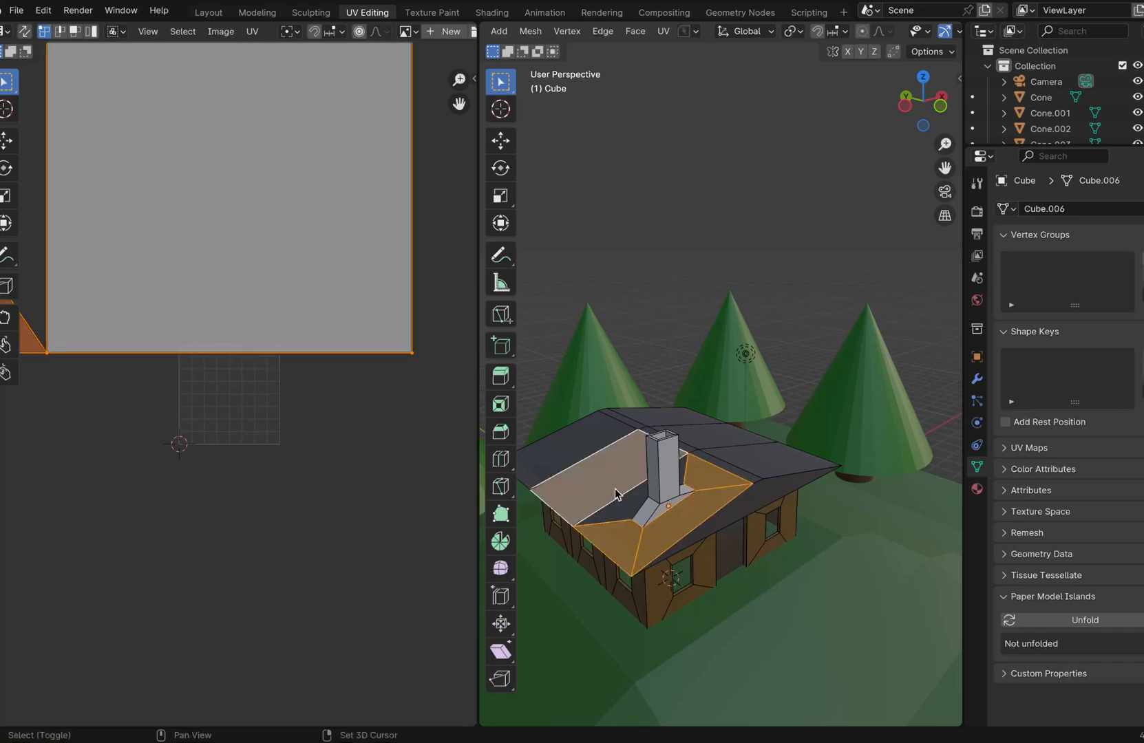
pyautogui.keyDown('shift'); pyautogui.click(623, 499); pyautogui.keyUp('shift')
pyautogui.keyDown('shift'); pyautogui.click(568, 456); pyautogui.keyUp('shift')
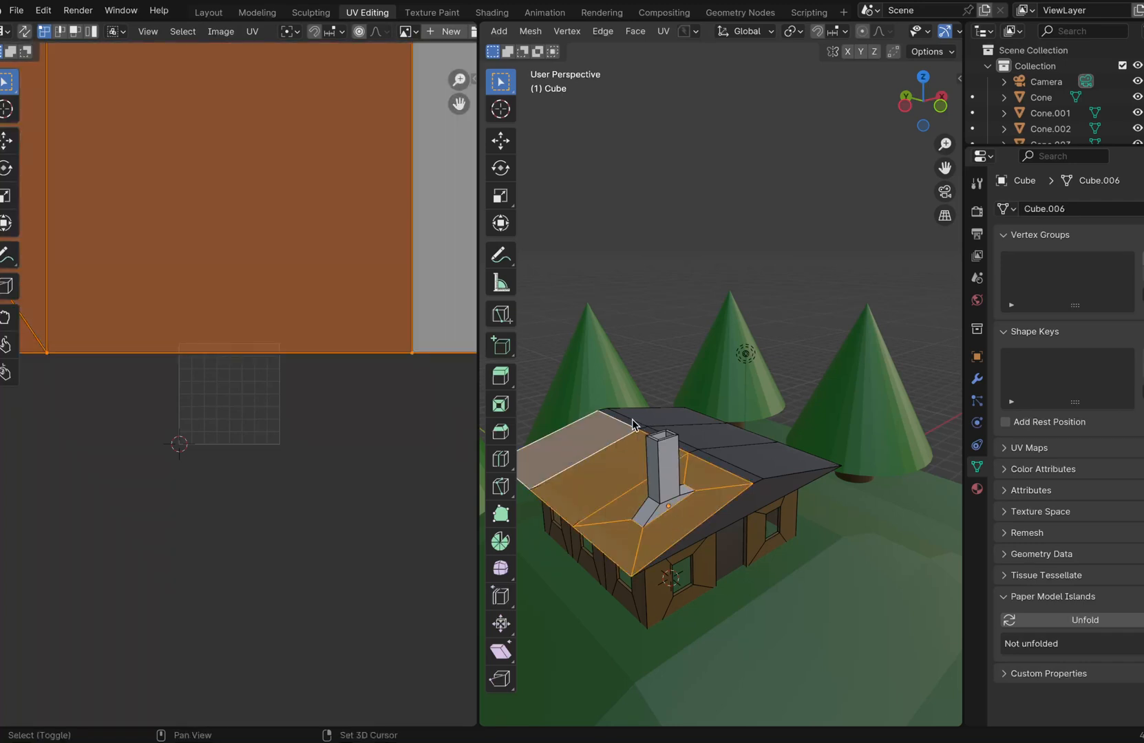
pyautogui.keyDown('shift'); pyautogui.click(633, 422); pyautogui.keyUp('shift')
pyautogui.keyDown('shift'); pyautogui.click(713, 462); pyautogui.keyUp('shift')
pyautogui.keyDown('shift'); pyautogui.click(715, 437); pyautogui.keyUp('shift')
pyautogui.keyDown('shift'); pyautogui.click(662, 417); pyautogui.keyUp('shift')
pyautogui.moveTo(662, 416); pyautogui.dragTo(636, 460, button='middle')
pyautogui.keyDown('shift'); pyautogui.click(654, 461); pyautogui.keyUp('shift')
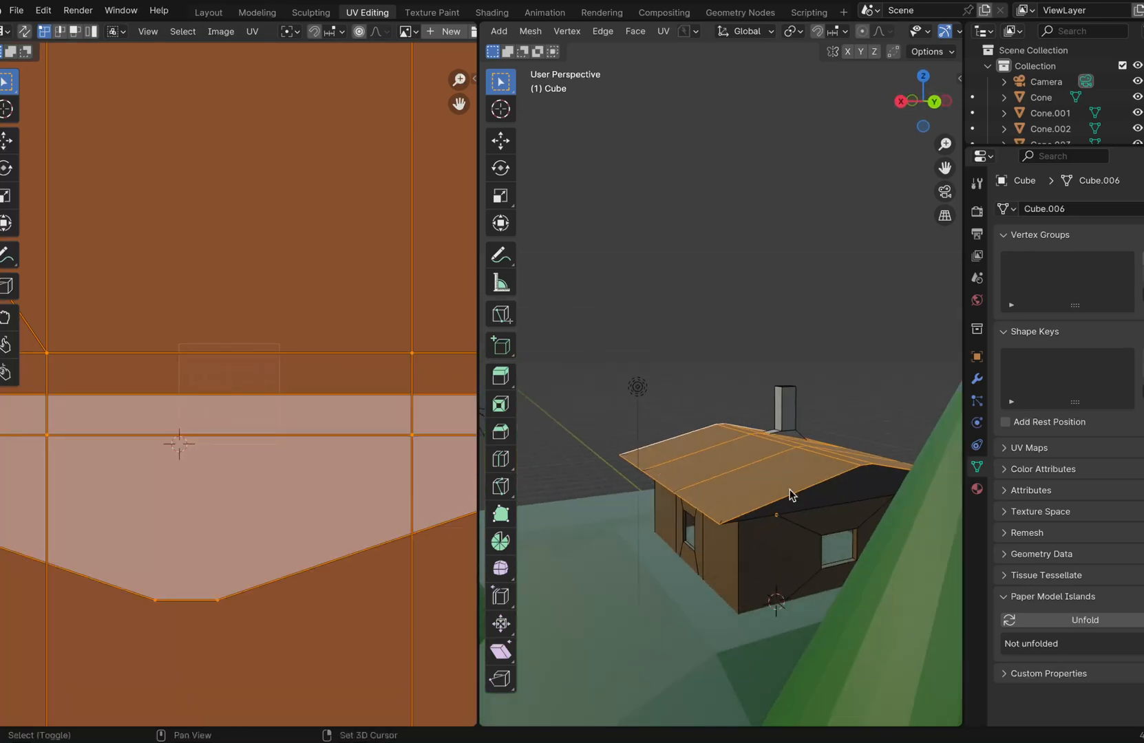
pyautogui.keyDown('shift'); pyautogui.click(798, 496); pyautogui.keyUp('shift')
pyautogui.moveTo(798, 496); pyautogui.dragTo(879, 496, button='middle')
# - Scale the roof's UV layout down and move it so that it fits inside the UV square
pyautogui.scroll(-1, 207, 292)
pyautogui.scroll(-4, 207, 292)
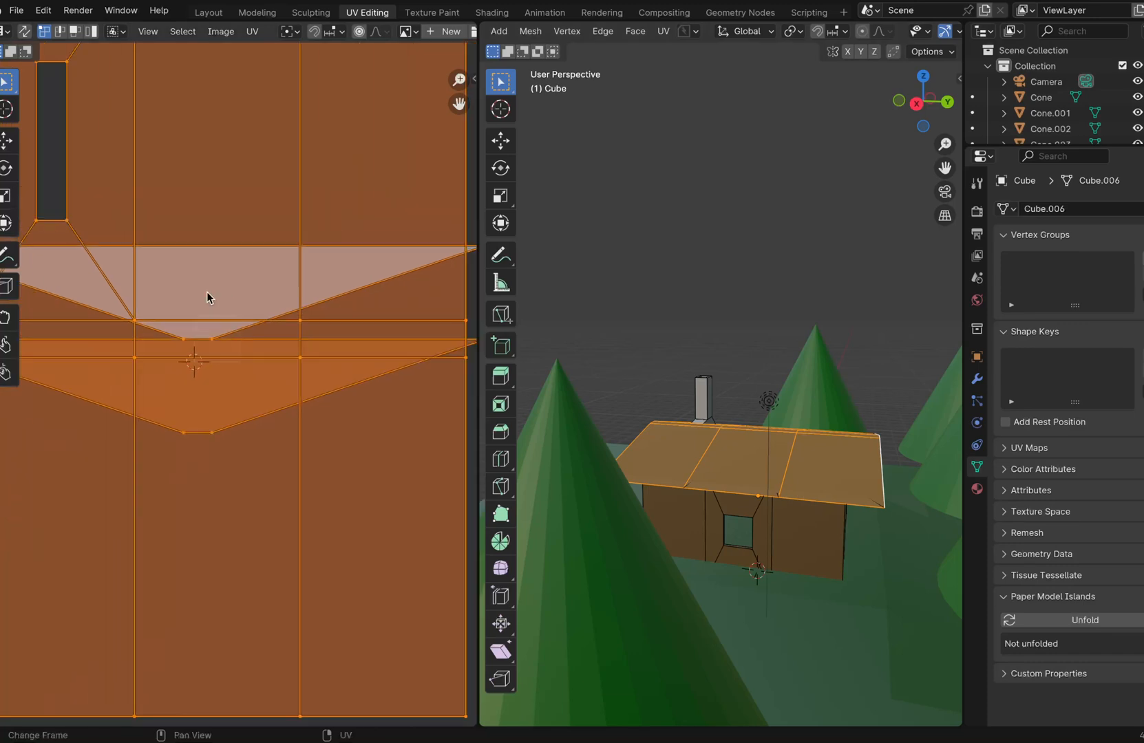
pyautogui.press('s')
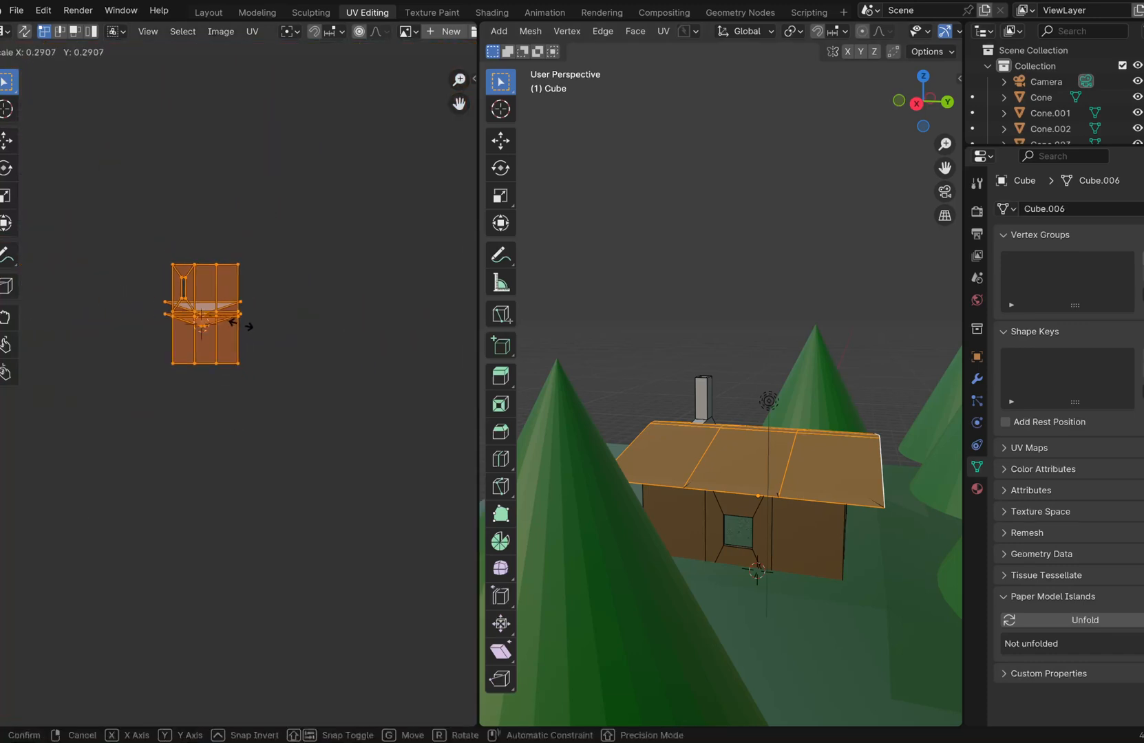
pyautogui.click(212, 316)
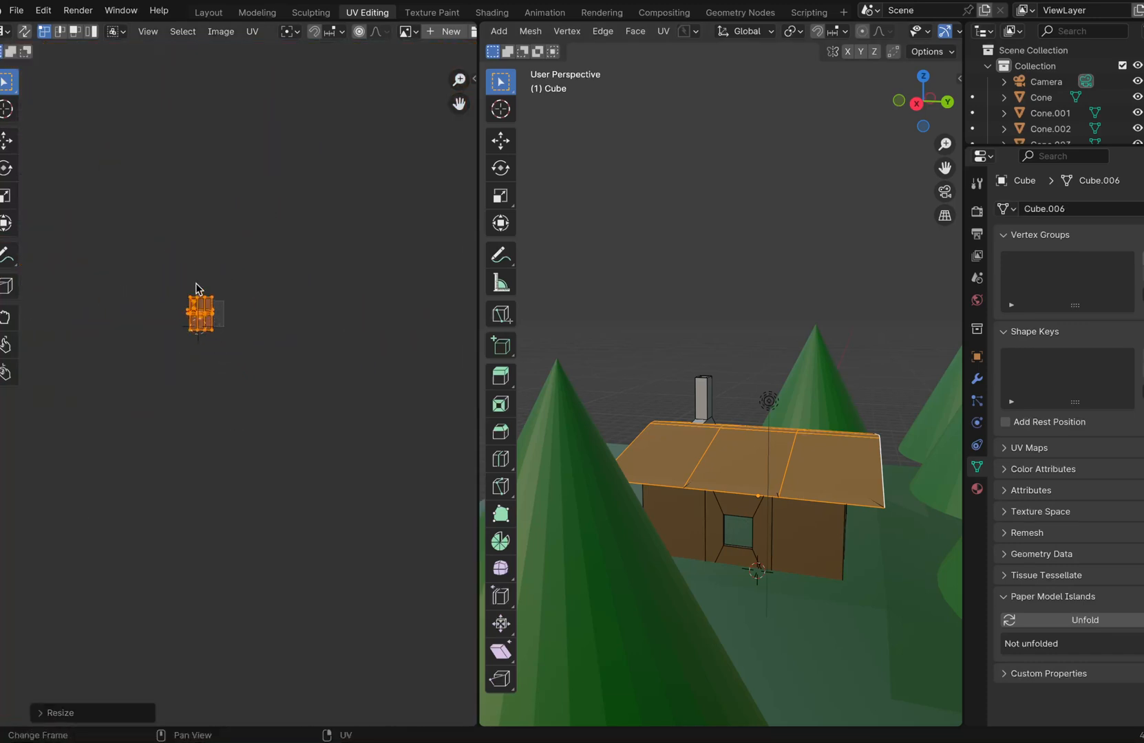
pyautogui.scroll(9, 195, 283)
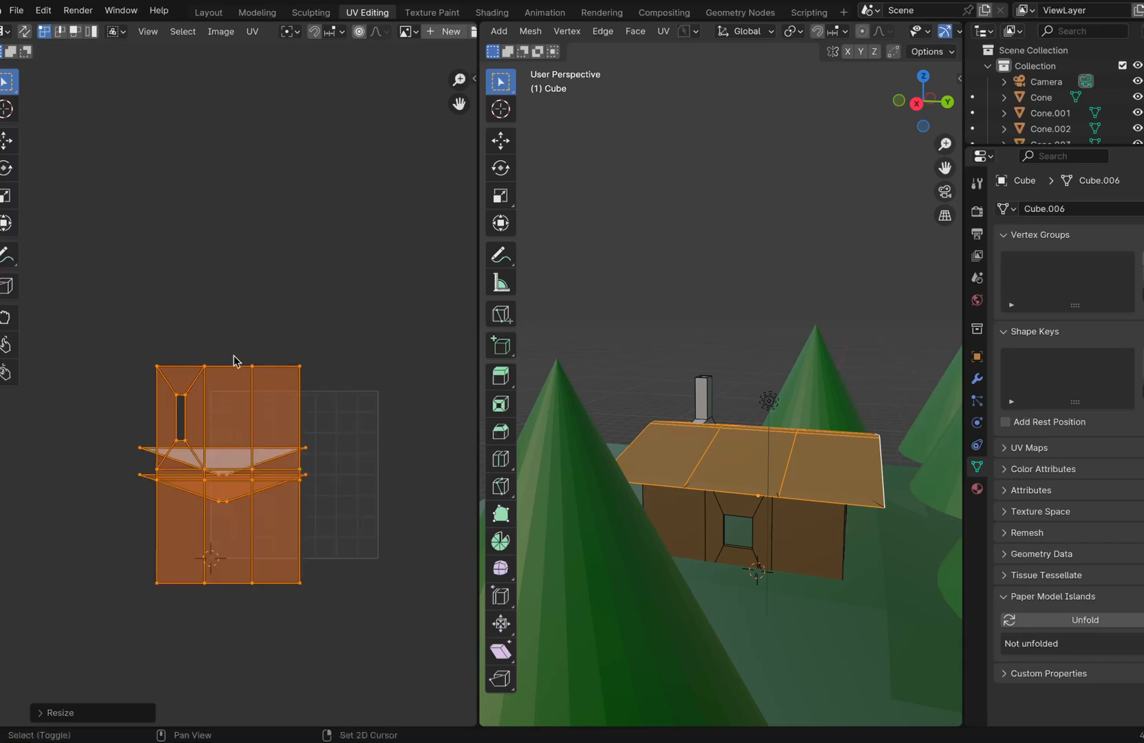
pyautogui.press('g')
pyautogui.click(392, 480)
pyautogui.press('s')
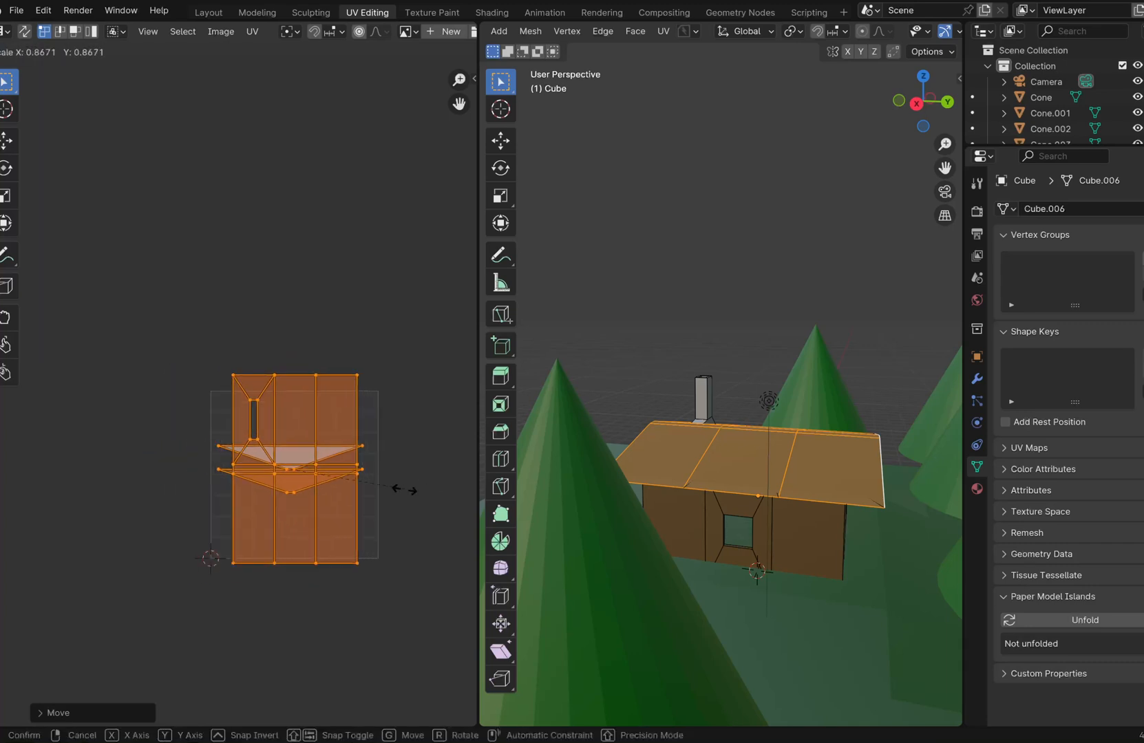
pyautogui.click(378, 488)
pyautogui.click(422, 480)
# - Examine the roof faces from several angles and compare them with their layout in the UV square
pyautogui.moveTo(745, 477); pyautogui.dragTo(702, 564, button='middle')
pyautogui.scroll(1, 781, 400)
pyautogui.keyDown('shift'); pyautogui.moveTo(781, 400); pyautogui.dragTo(672, 326, button='middle'); pyautogui.keyUp('shift')
pyautogui.moveTo(582, 435); pyautogui.dragTo(757, 385, button='middle')
pyautogui.moveTo(620, 441); pyautogui.dragTo(735, 482, button='middle')
pyautogui.scroll(1, 620, 442)
pyautogui.keyDown('shift'); pyautogui.moveTo(620, 442); pyautogui.dragTo(614, 393, button='middle'); pyautogui.keyUp('shift')
pyautogui.moveTo(181, 339); pyautogui.dragTo(462, 603)
pyautogui.scroll(2, 356, 422)
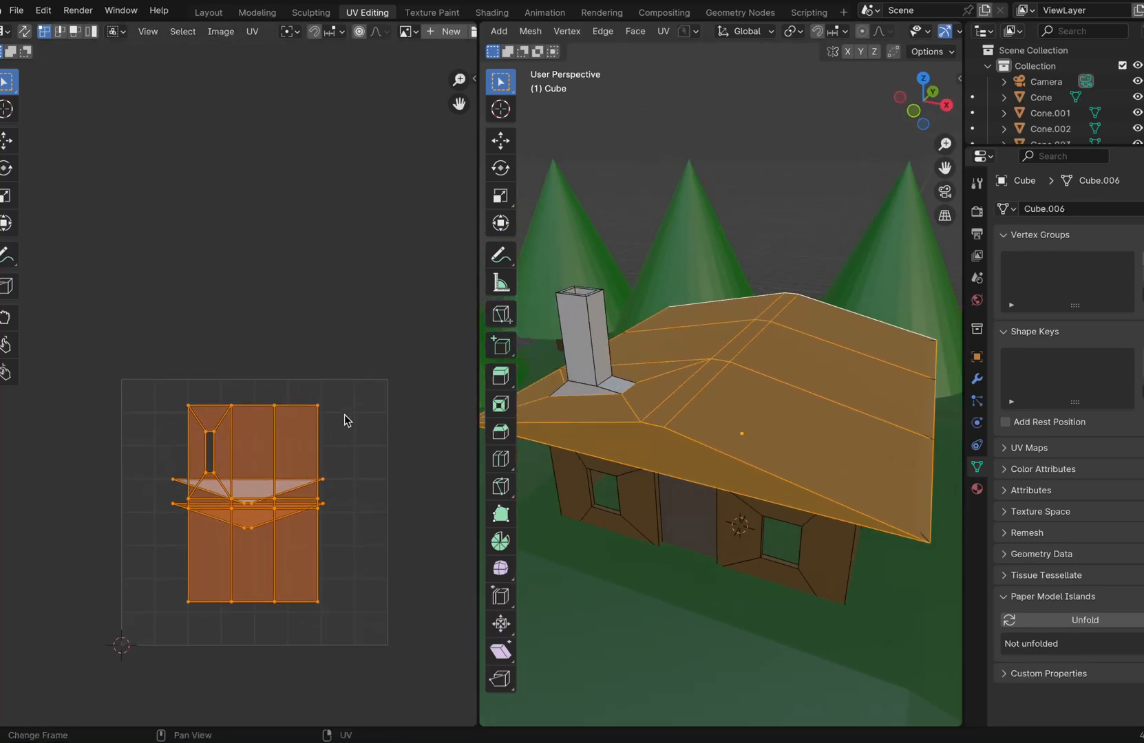
pyautogui.scroll(-2, 803, 302)
pyautogui.scroll(2, 800, 299)
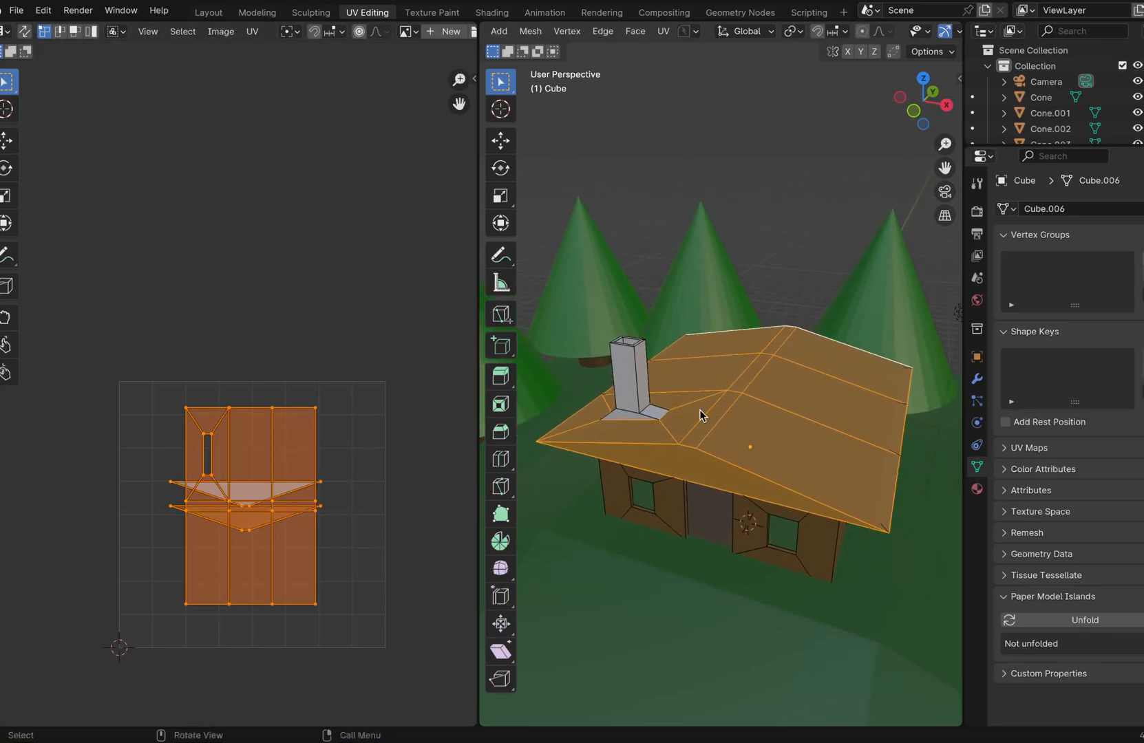
pyautogui.click(383, 466)
pyautogui.moveTo(143, 364); pyautogui.dragTo(359, 641)
pyautogui.click(390, 578)
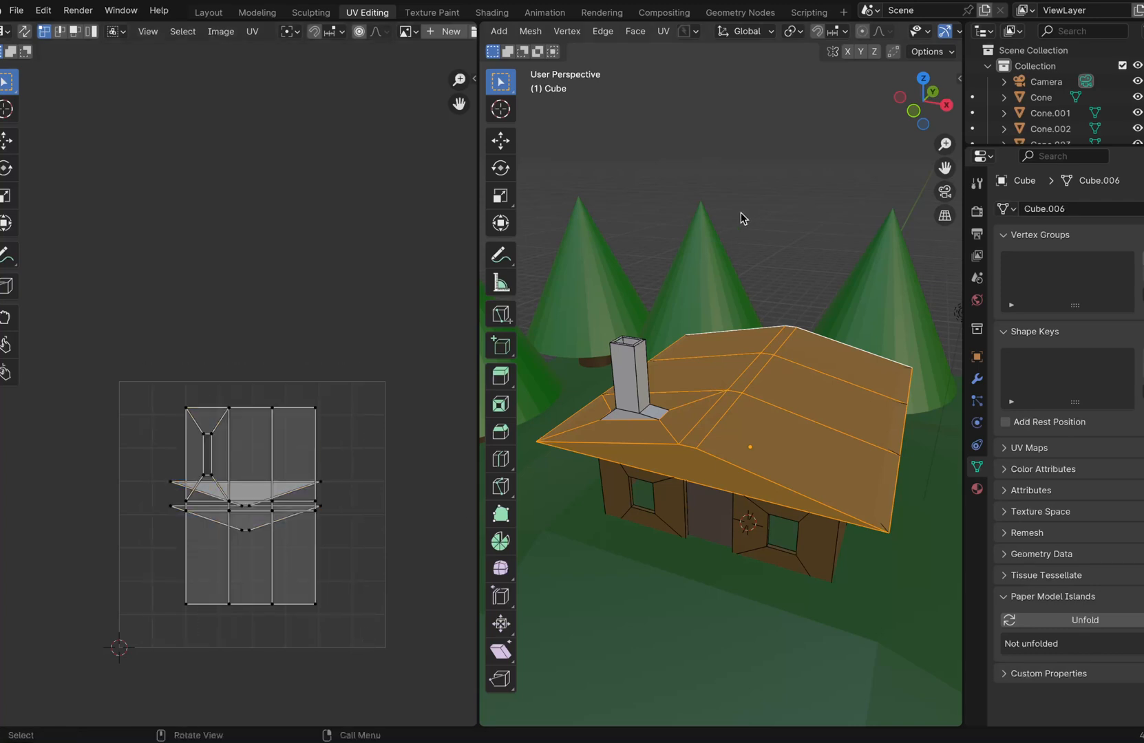
# - Clear the face selection and reselect every roof face, from the panels around the chimney to the gable ends
pyautogui.click(740, 217)
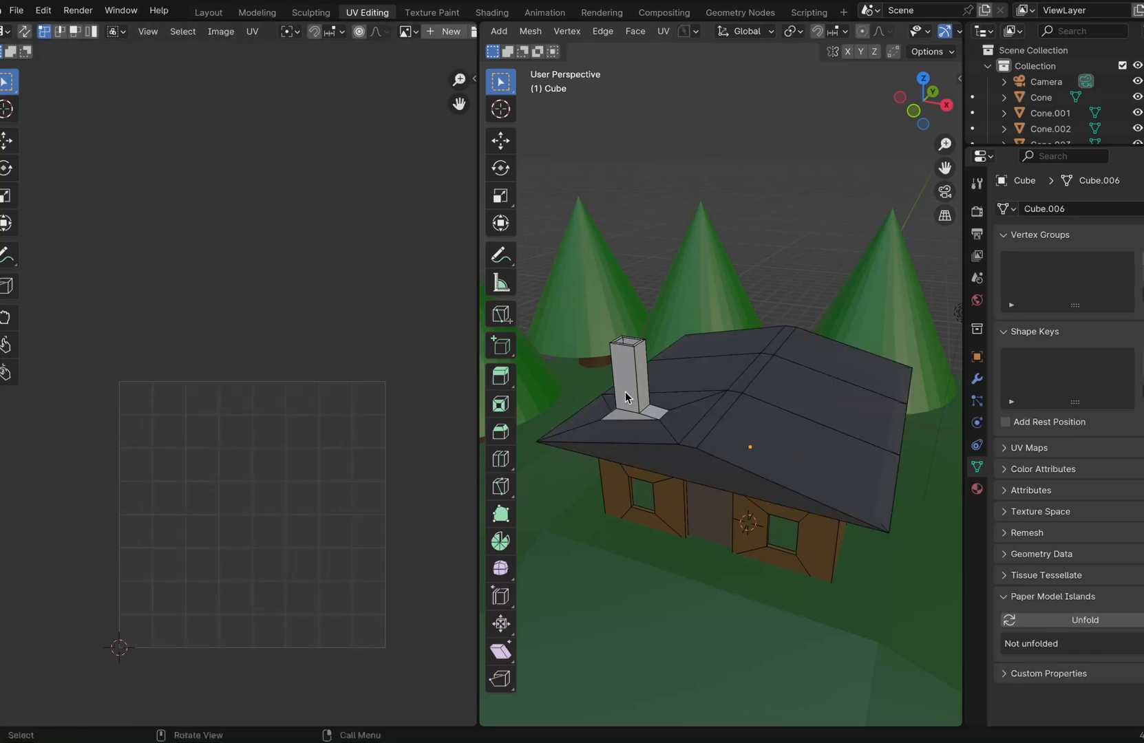
pyautogui.click(683, 434)
pyautogui.moveTo(824, 317); pyautogui.dragTo(640, 392, button='middle')
pyautogui.keyDown('shift'); pyautogui.click(620, 409); pyautogui.keyUp('shift')
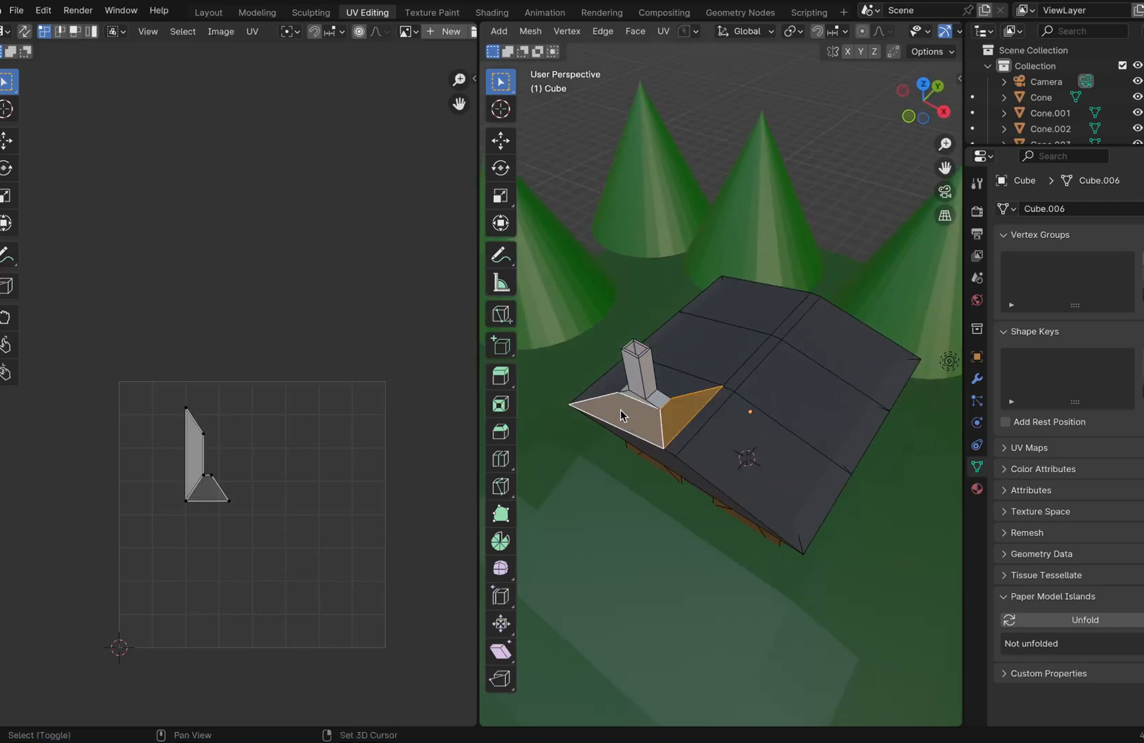
pyautogui.keyDown('shift'); pyautogui.click(676, 375); pyautogui.keyUp('shift')
pyautogui.keyDown('shift'); pyautogui.click(601, 382); pyautogui.keyUp('shift')
pyautogui.keyDown('shift'); pyautogui.click(730, 344); pyautogui.keyUp('shift')
pyautogui.keyDown('shift'); pyautogui.click(753, 319); pyautogui.keyUp('shift')
pyautogui.keyDown('shift'); pyautogui.click(777, 327); pyautogui.keyUp('shift')
pyautogui.keyDown('shift'); pyautogui.click(763, 348); pyautogui.keyUp('shift')
pyautogui.keyDown('shift'); pyautogui.click(708, 402); pyautogui.keyUp('shift')
pyautogui.keyDown('shift'); pyautogui.click(730, 457); pyautogui.keyUp('shift')
pyautogui.keyDown('shift'); pyautogui.click(820, 390); pyautogui.keyUp('shift')
pyautogui.keyDown('shift'); pyautogui.click(869, 344); pyautogui.keyUp('shift')
pyautogui.moveTo(870, 344); pyautogui.dragTo(869, 344, button='middle')
pyautogui.keyDown('shift'); pyautogui.click(824, 408); pyautogui.keyUp('shift')
pyautogui.moveTo(824, 408); pyautogui.dragTo(595, 449, button='middle')
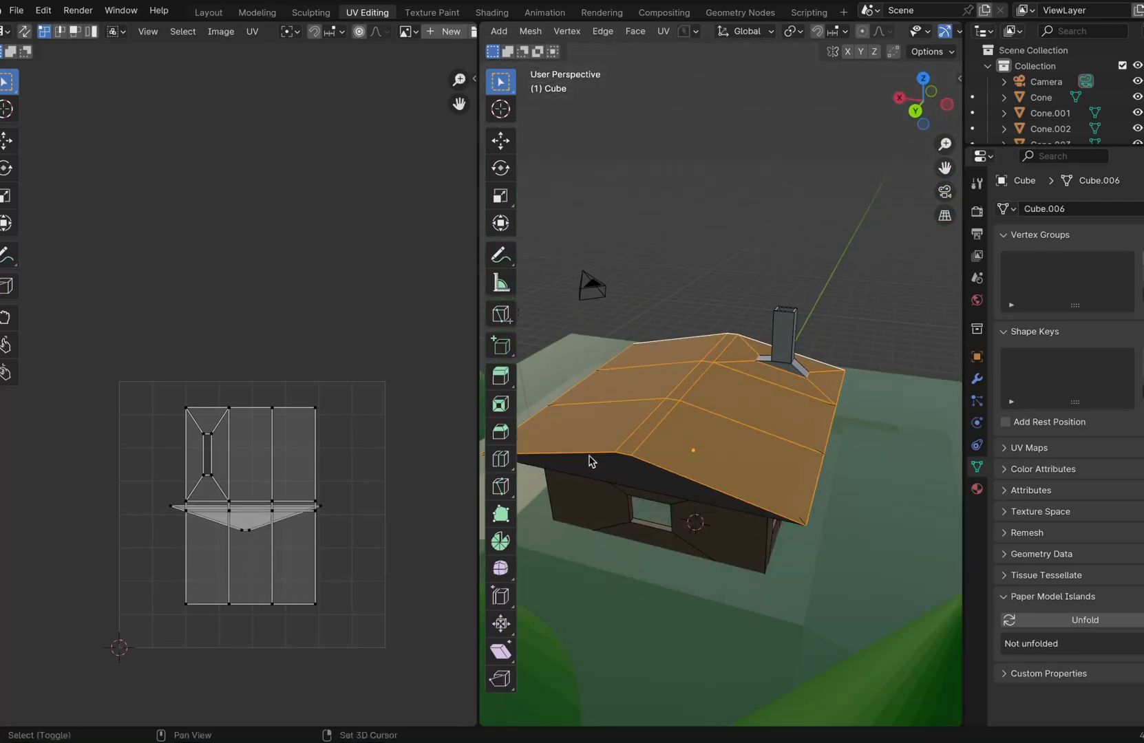
pyautogui.keyDown('shift'); pyautogui.click(596, 462); pyautogui.keyUp('shift')
pyautogui.click(923, 78)
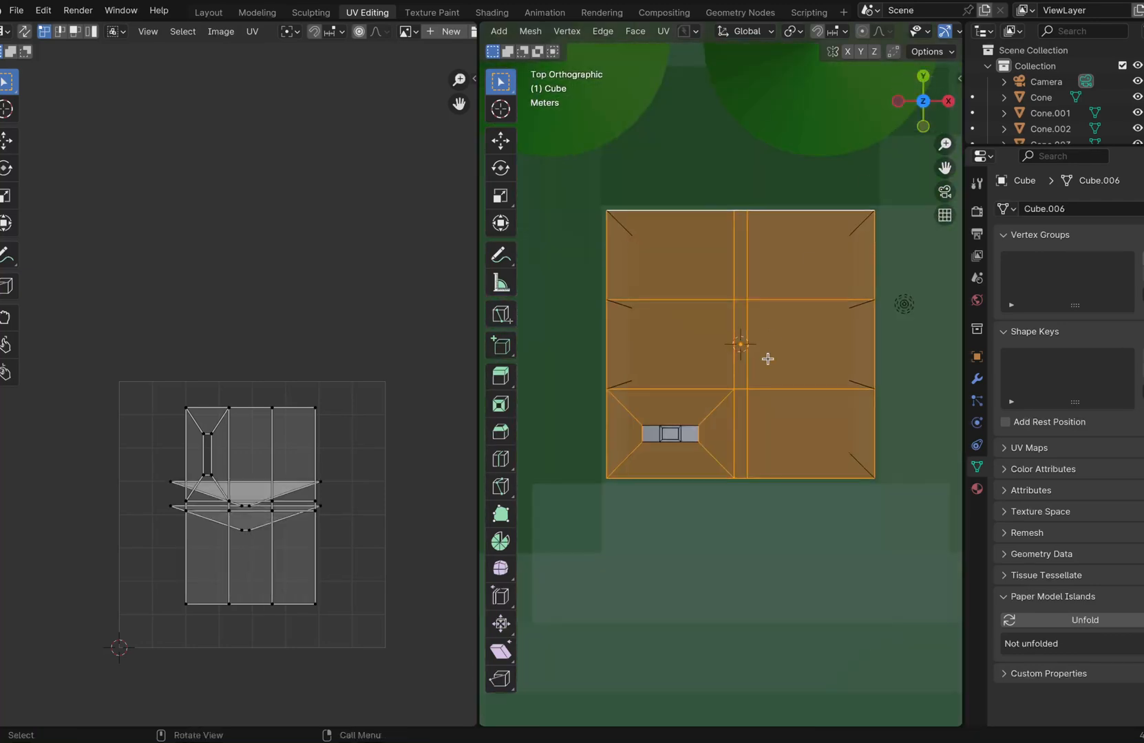
pyautogui.press('u')
pyautogui.click(766, 360)
pyautogui.moveTo(856, 251); pyautogui.dragTo(855, 254, button='middle')
pyautogui.press('u')
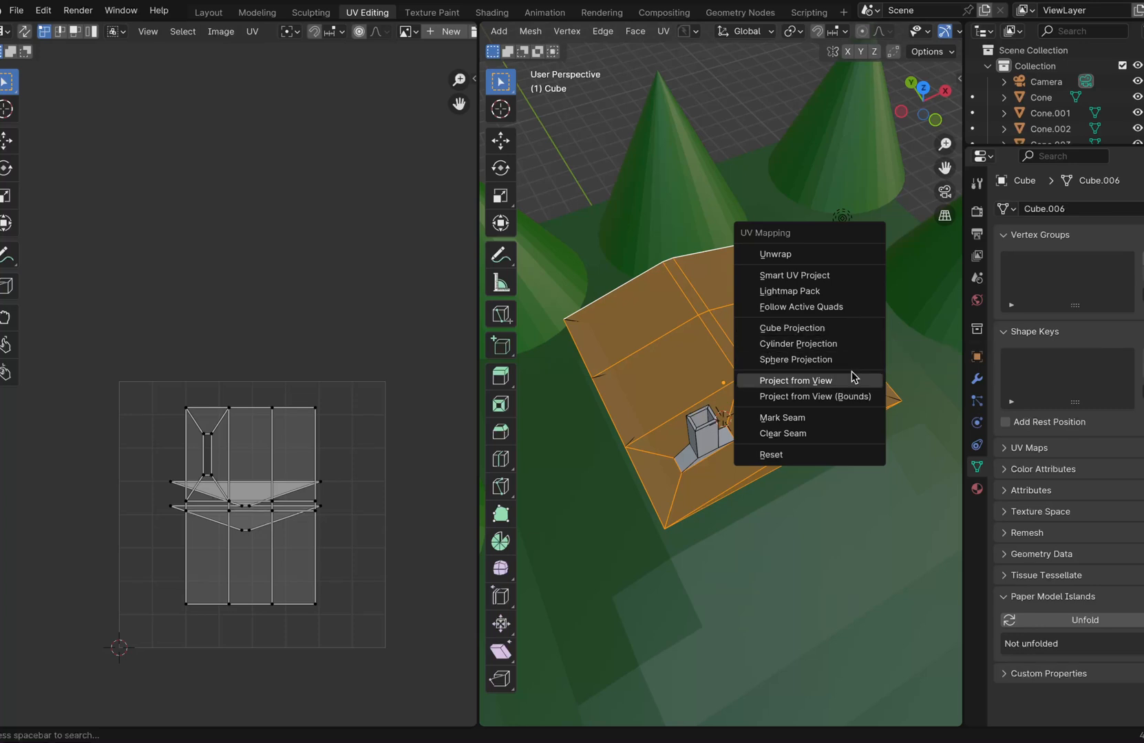
pyautogui.click(847, 254)
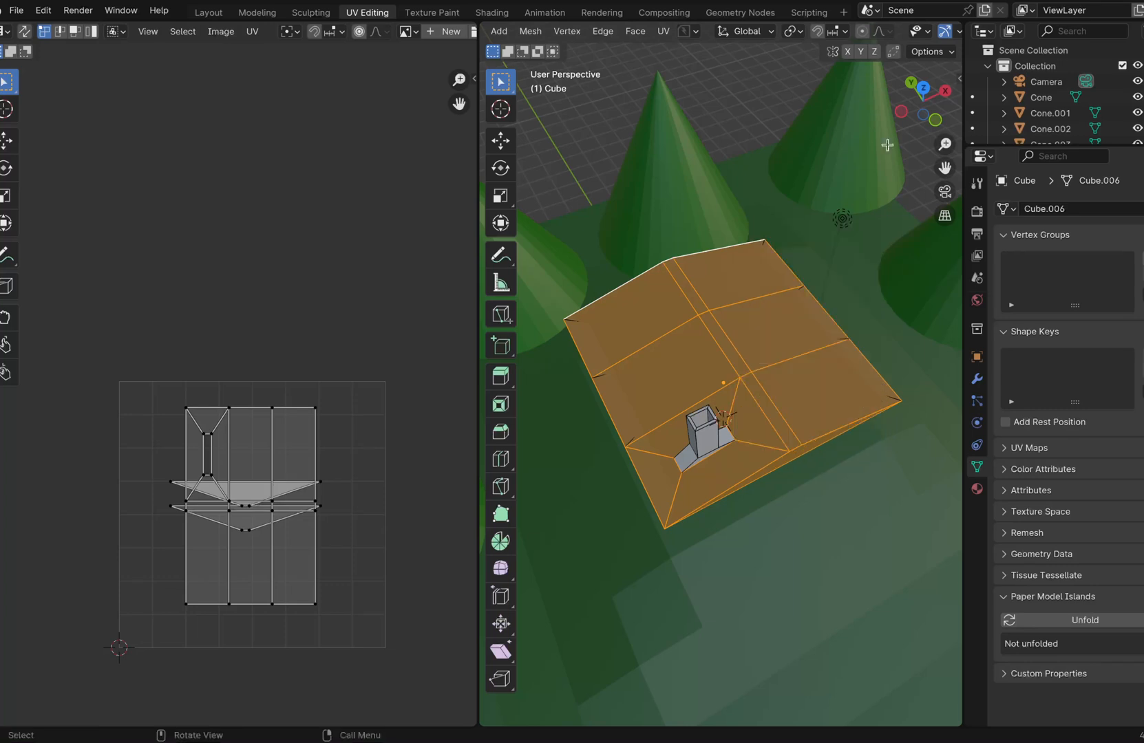
# - Map the selected roof faces with Project from View using the top orthographic view
pyautogui.click(922, 90)
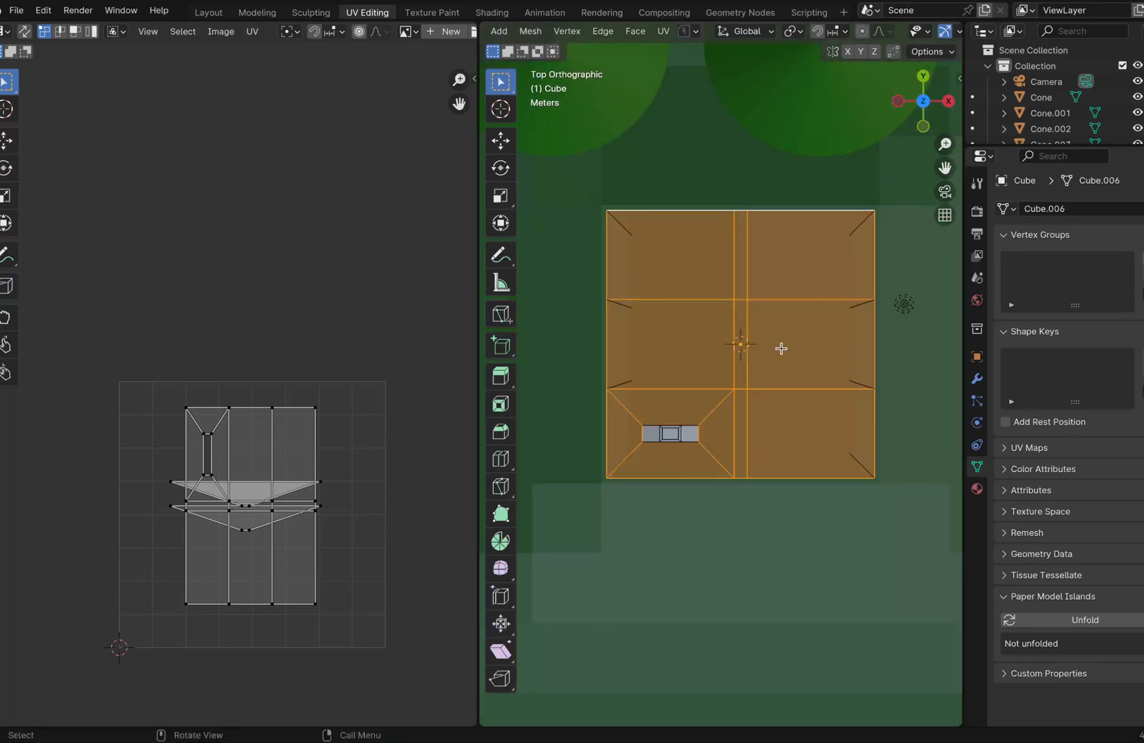
pyautogui.press('u')
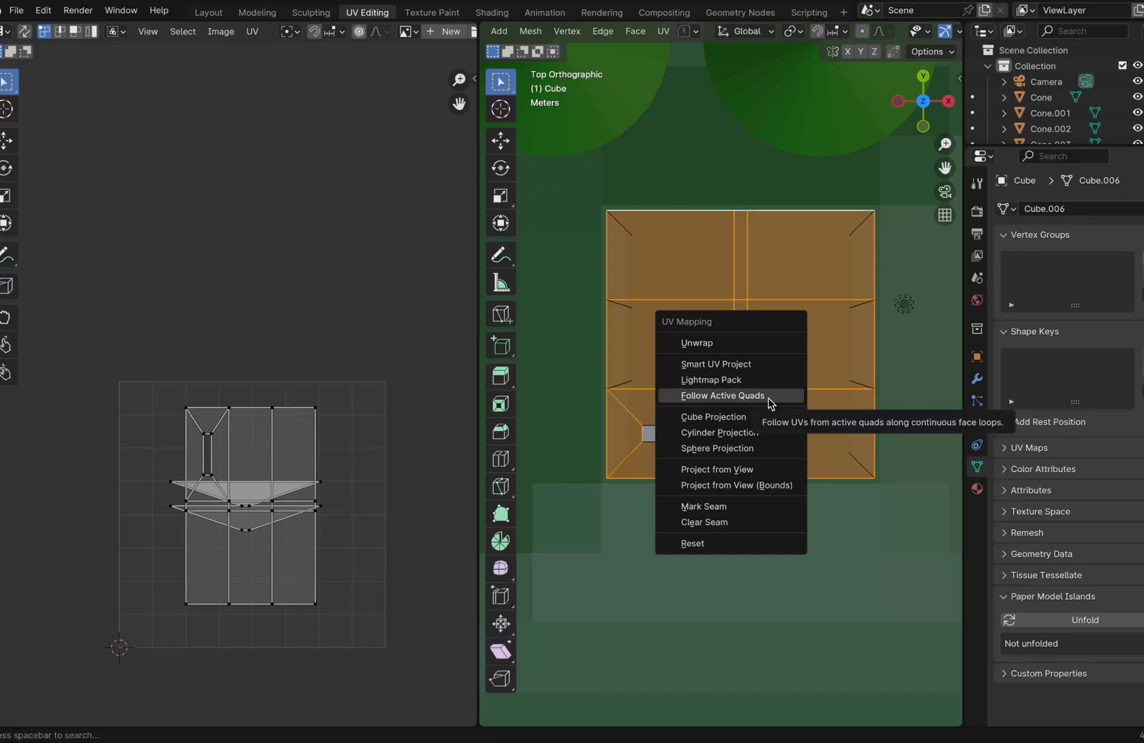
pyautogui.click(784, 470)
pyautogui.moveTo(259, 519); pyautogui.dragTo(279, 492, button='middle')
pyautogui.moveTo(632, 401)
pyautogui.mouseDown(button='middle')
pyautogui.moveTo(643, 371)
pyautogui.moveTo(719, 296)
pyautogui.moveTo(632, 401)
pyautogui.mouseUp(button='middle')
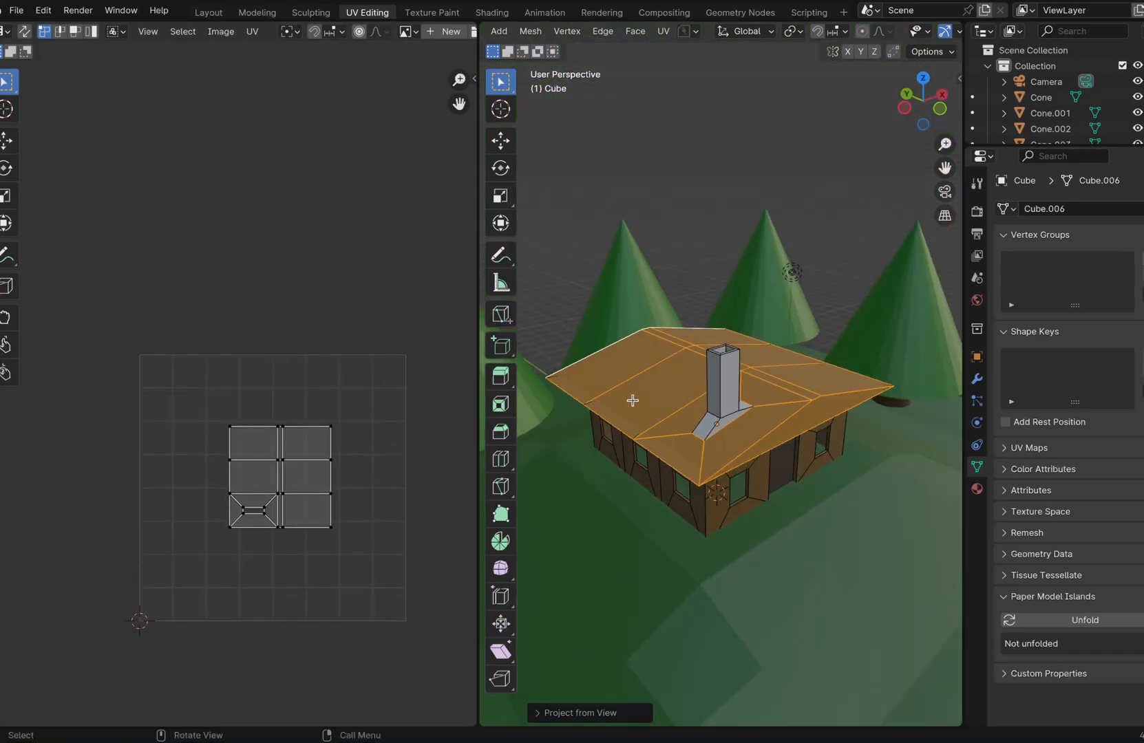
# - Map the roof again with Project from View from the angled perspective view and select the resulting UVs
pyautogui.press('u')
pyautogui.click(698, 368)
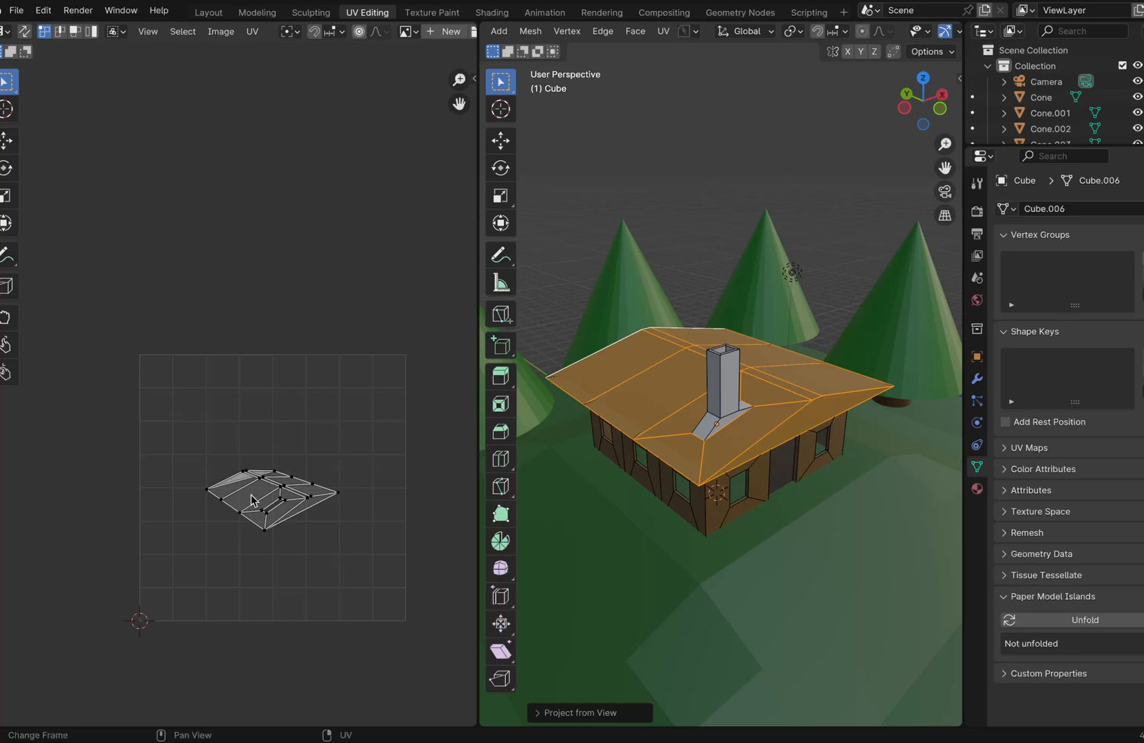
pyautogui.moveTo(195, 441); pyautogui.dragTo(393, 532)
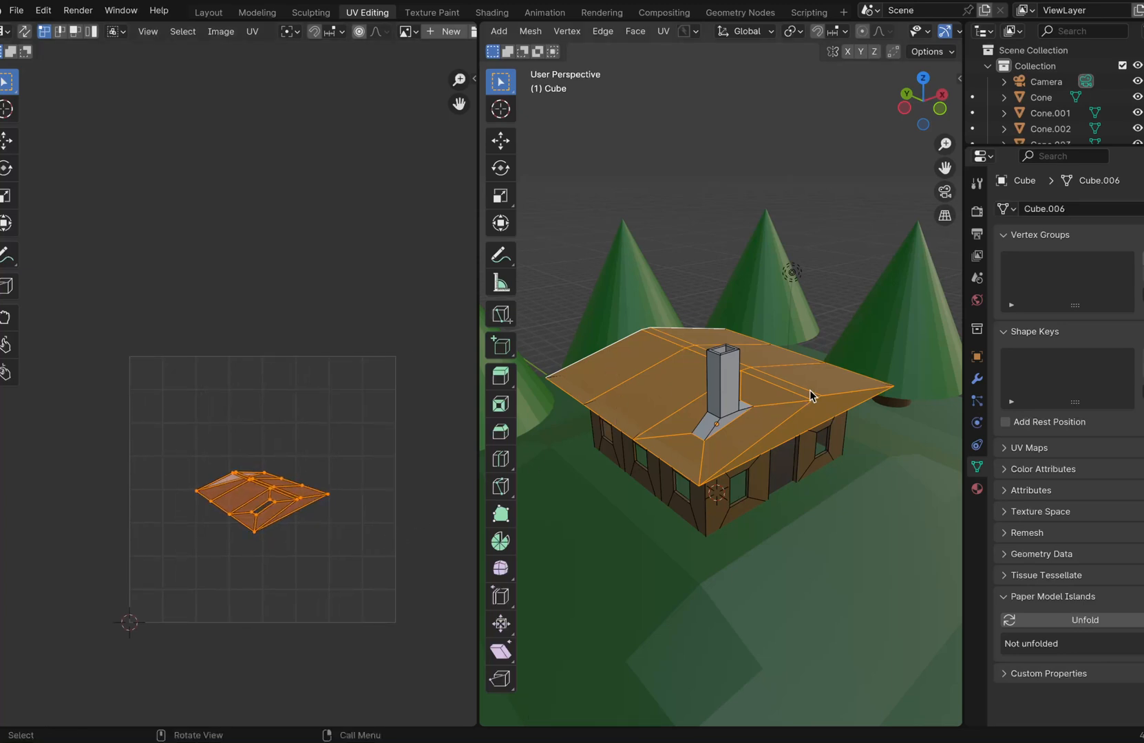
pyautogui.press('u')
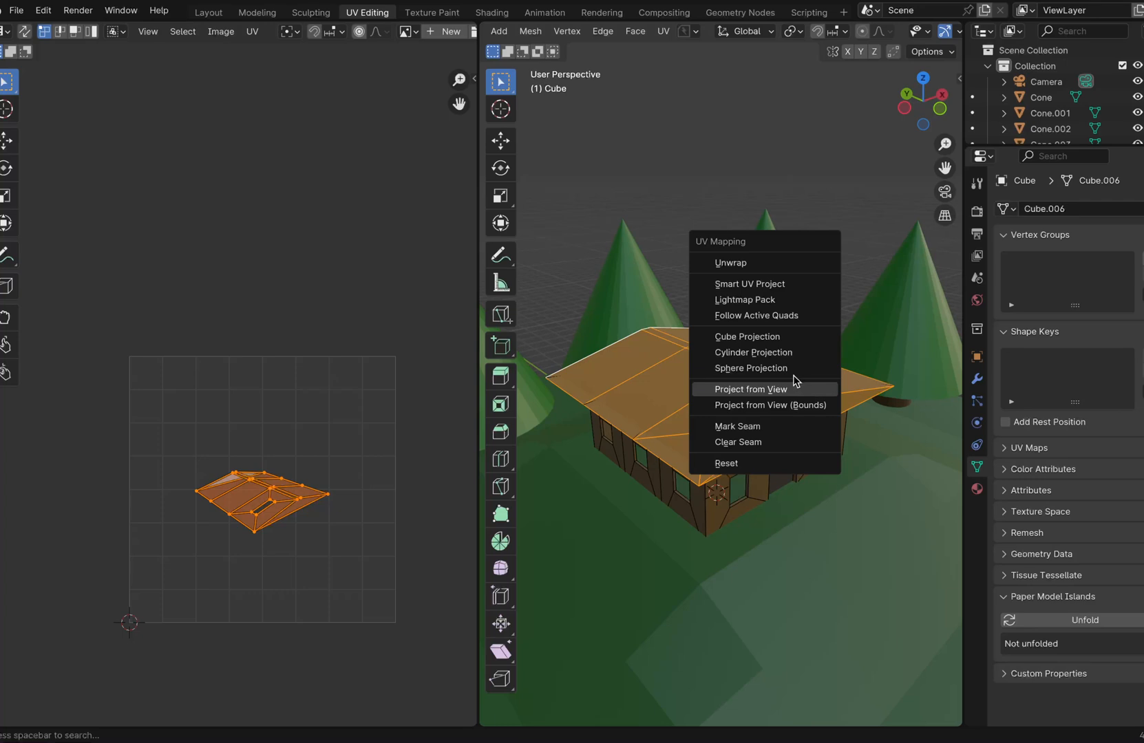
pyautogui.click(867, 177)
# - Select all upper roof faces and map them with Project from View using the top orthographic view
pyautogui.click(723, 446)
pyautogui.keyDown('shift'); pyautogui.click(695, 444); pyautogui.keyUp('shift')
pyautogui.keyDown('shift'); pyautogui.click(684, 420); pyautogui.keyUp('shift')
pyautogui.keyDown('shift'); pyautogui.click(762, 398); pyautogui.keyUp('shift')
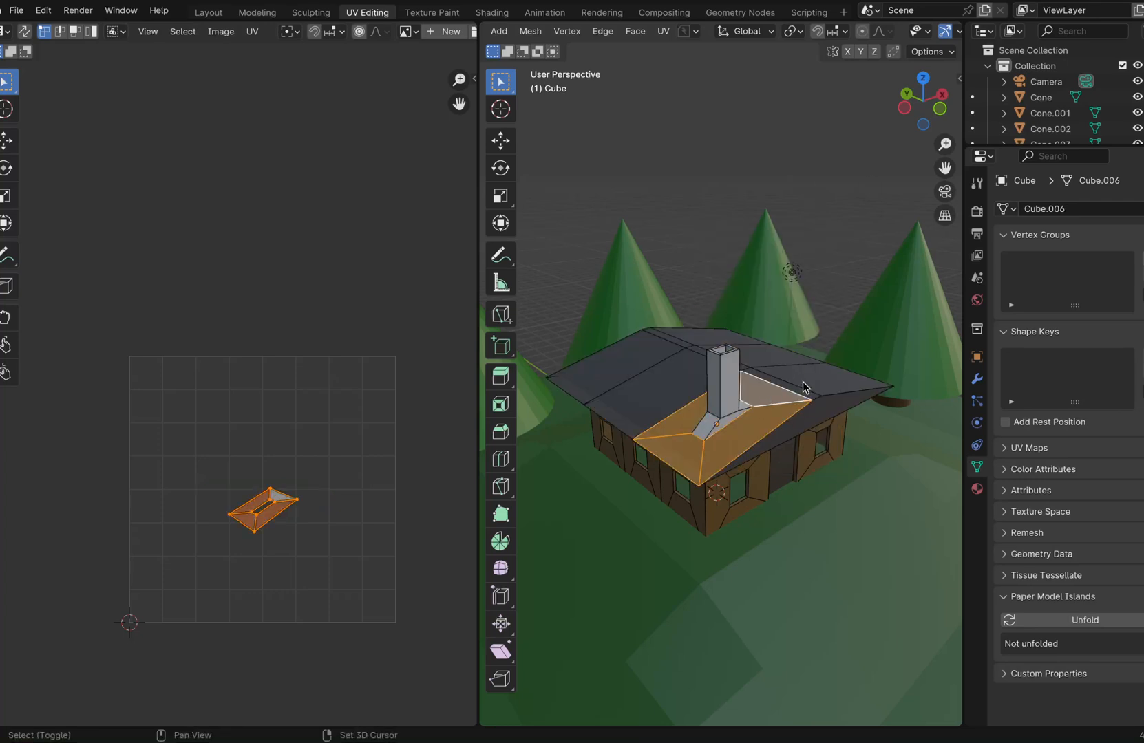
pyautogui.keyDown('shift'); pyautogui.click(814, 394); pyautogui.keyUp('shift')
pyautogui.keyDown('shift'); pyautogui.click(761, 349); pyautogui.keyUp('shift')
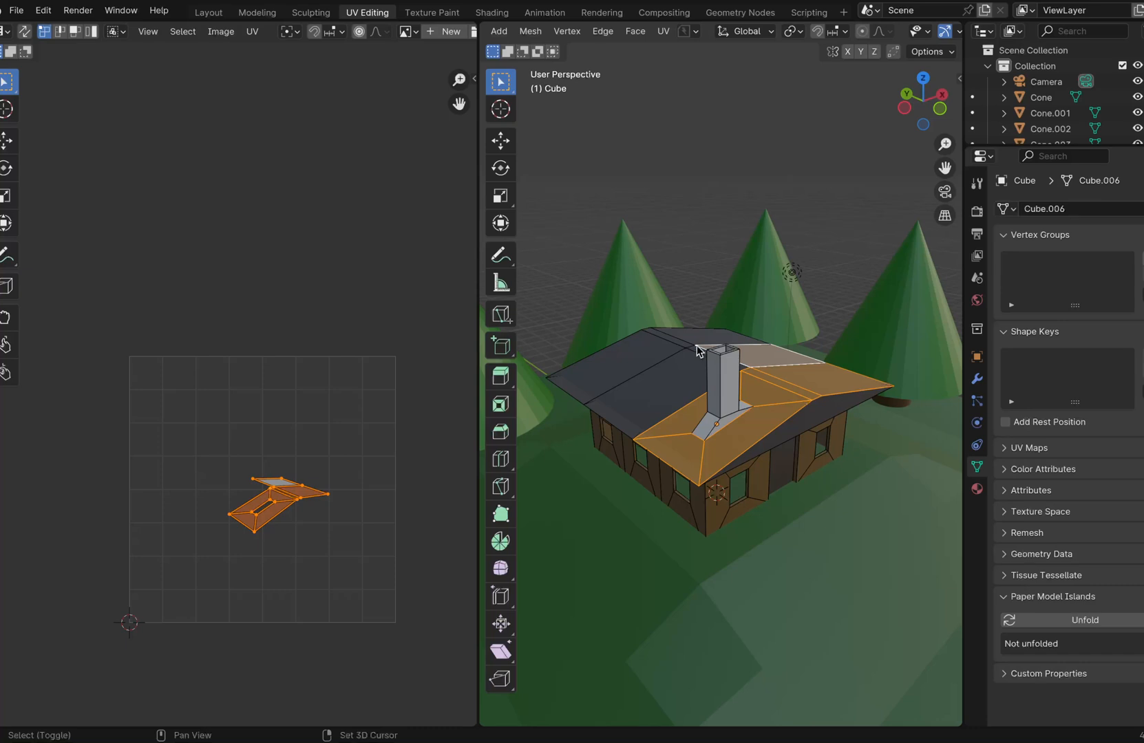
pyautogui.keyDown('shift'); pyautogui.click(679, 373); pyautogui.keyUp('shift')
pyautogui.keyDown('shift'); pyautogui.click(659, 354); pyautogui.keyUp('shift')
pyautogui.keyDown('shift'); pyautogui.click(690, 340); pyautogui.keyUp('shift')
pyautogui.click(923, 79)
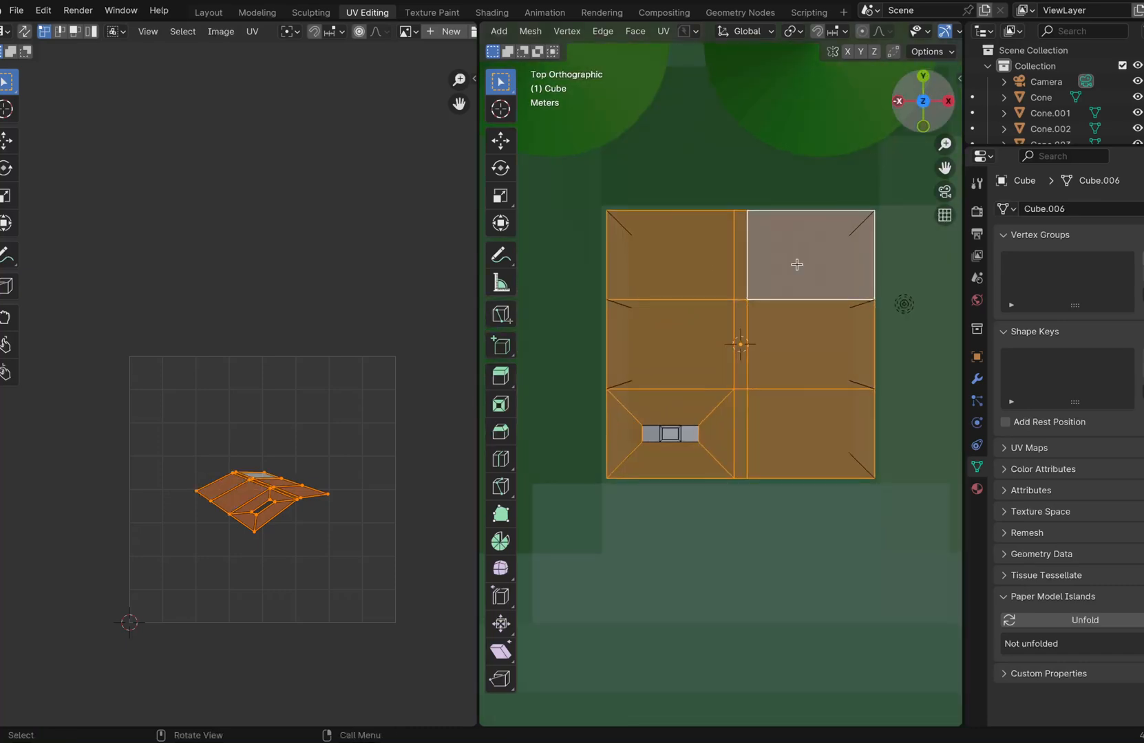
pyautogui.press('u')
pyautogui.click(778, 313)
pyautogui.moveTo(332, 536); pyautogui.dragTo(358, 514, button='middle')
pyautogui.moveTo(715, 379); pyautogui.dragTo(719, 324, button='middle')
# - Start a new face selection with the faces around the chimney base and the two large panels on the chimney-side roof slope
pyautogui.click(805, 389)
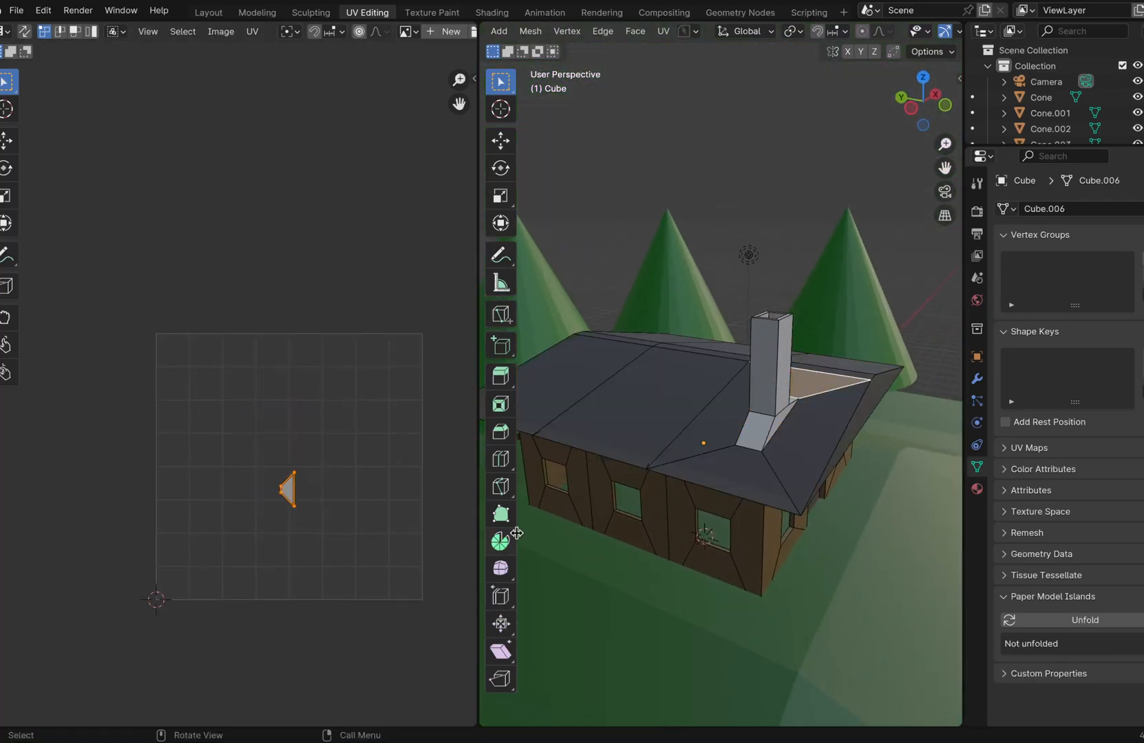
pyautogui.keyDown('shift'); pyautogui.click(713, 405); pyautogui.keyUp('shift')
pyautogui.keyDown('shift'); pyautogui.click(737, 471); pyautogui.keyUp('shift')
pyautogui.keyDown('shift'); pyautogui.click(793, 453); pyautogui.keyUp('shift')
pyautogui.keyDown('shift'); pyautogui.click(650, 391); pyautogui.keyUp('shift')
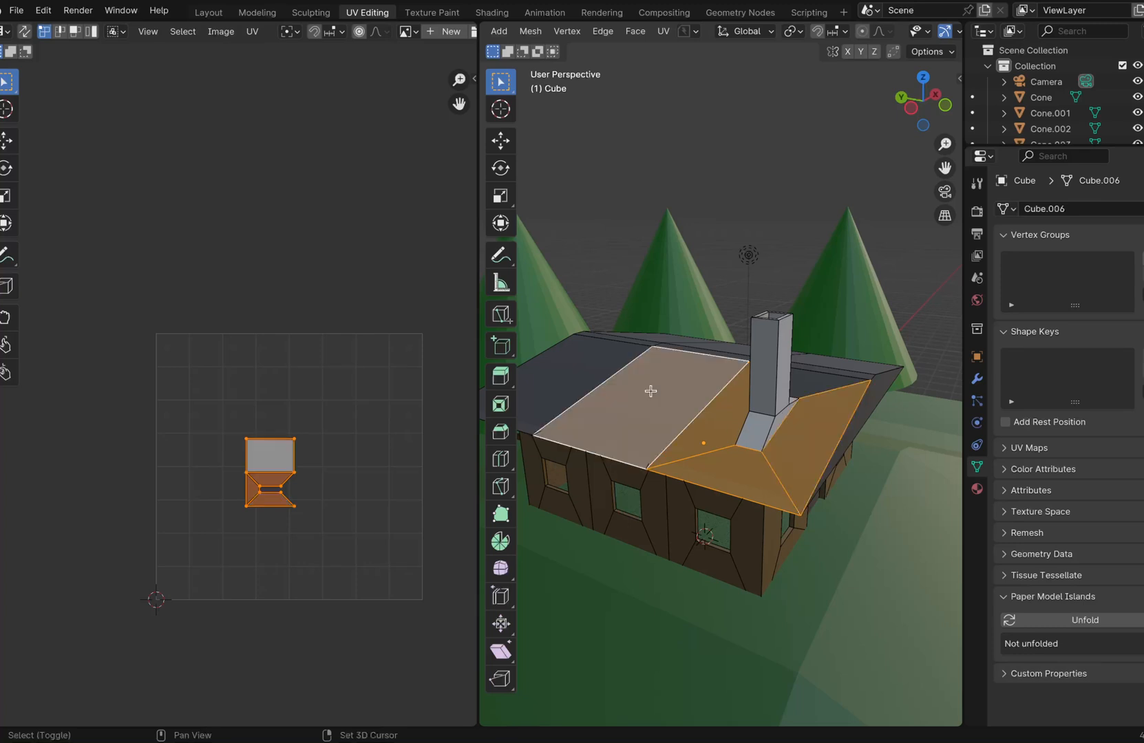
pyautogui.keyDown('shift'); pyautogui.click(604, 354); pyautogui.keyUp('shift')
# - Add the ridge strips, the opposite slope's panels and the triangular face between chimney and ridge to the roof selection
pyautogui.keyDown('shift'); pyautogui.click(662, 342); pyautogui.keyUp('shift')
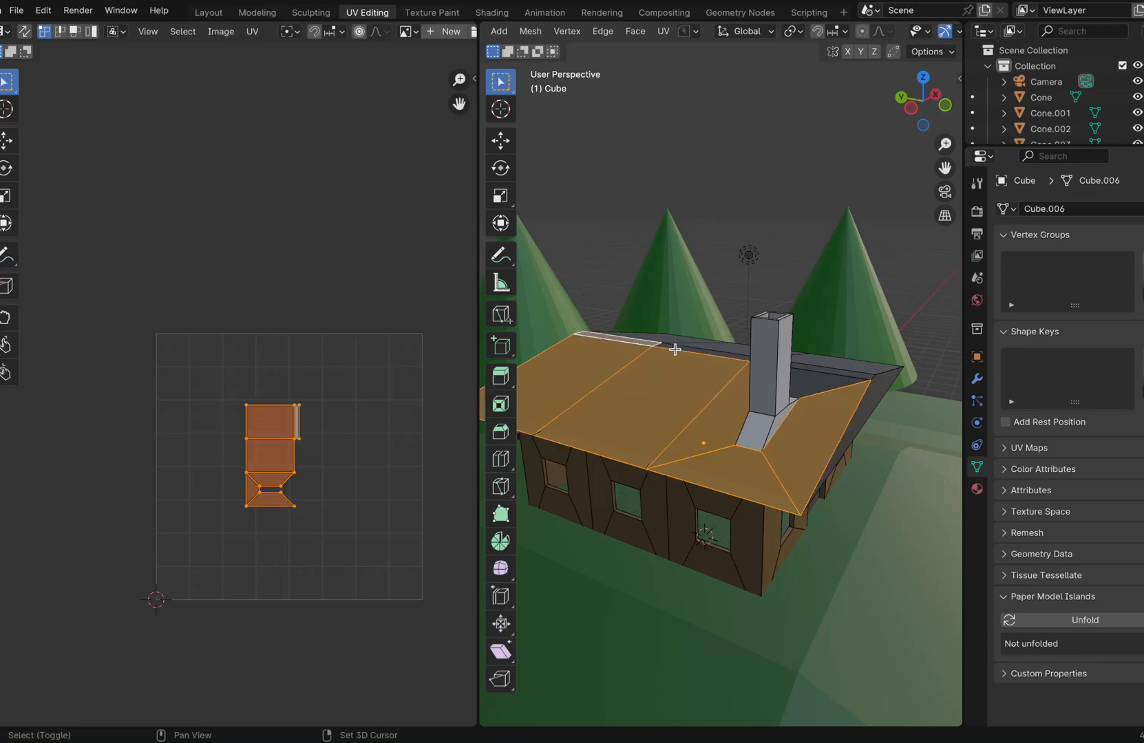
pyautogui.keyDown('shift'); pyautogui.click(671, 339); pyautogui.keyUp('shift')
pyautogui.keyDown('shift'); pyautogui.click(717, 344); pyautogui.keyUp('shift')
pyautogui.keyDown('shift'); pyautogui.click(731, 350); pyautogui.keyUp('shift')
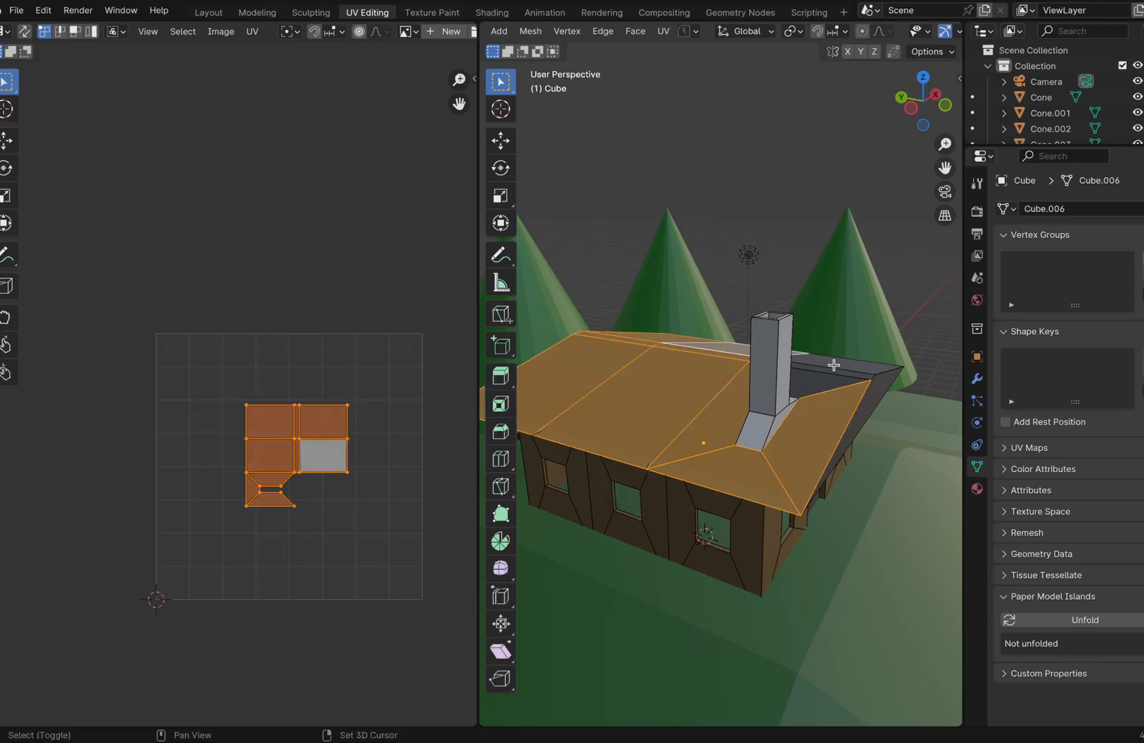
pyautogui.keyDown('shift'); pyautogui.click(834, 365); pyautogui.keyUp('shift')
pyautogui.keyDown('shift'); pyautogui.click(831, 374); pyautogui.keyUp('shift')
pyautogui.keyDown('shift'); pyautogui.click(830, 377); pyautogui.keyUp('shift')
# - Annotate a small shingle outline inside the narrow ridge strip of the roof's UV layout
pyautogui.scroll(1, 290, 432)
pyautogui.scroll(1, 290, 433)
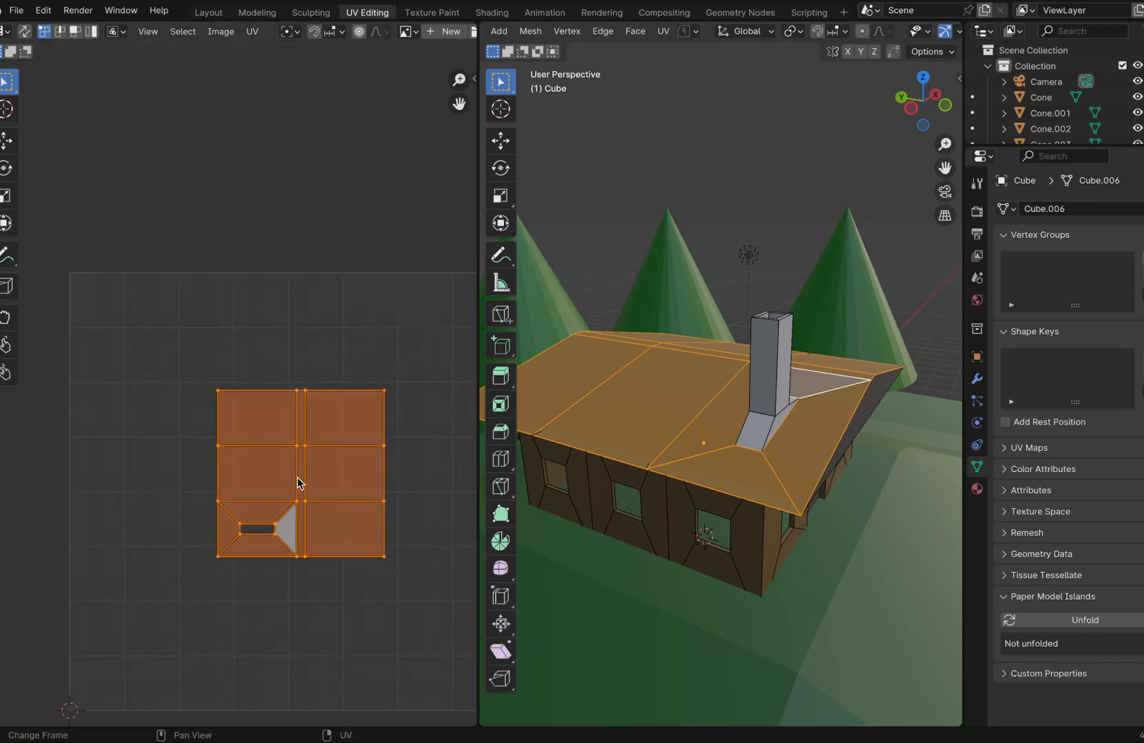
pyautogui.scroll(5, 289, 476)
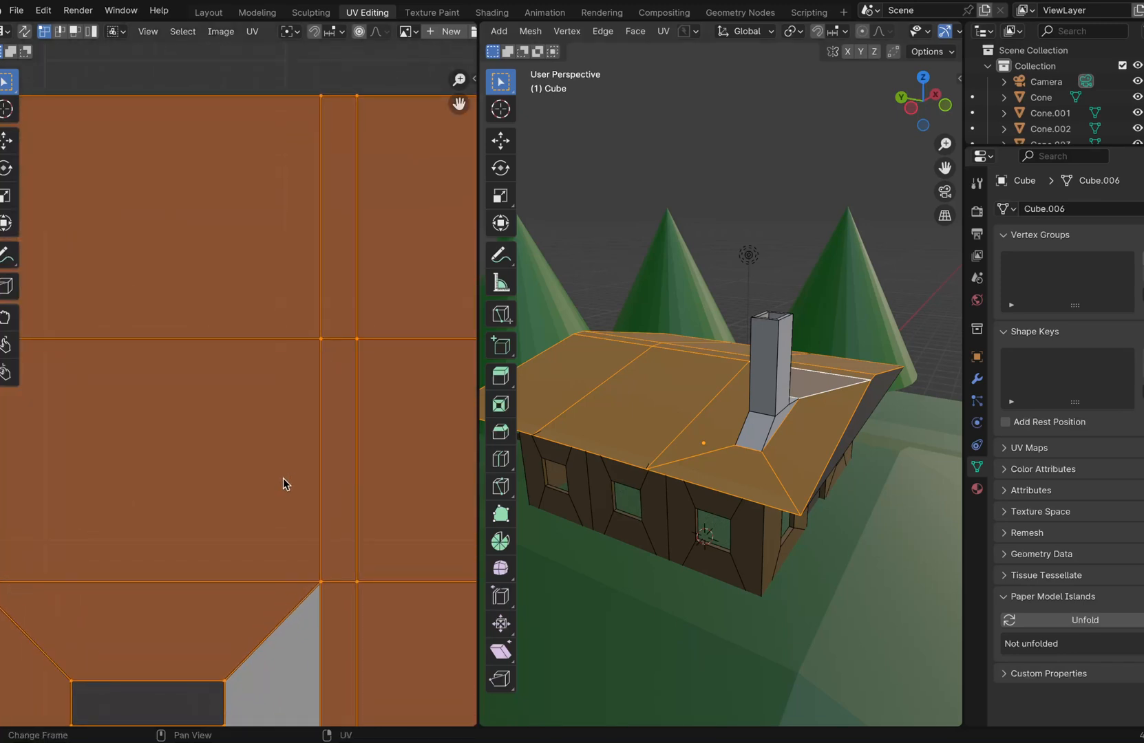
pyautogui.click(7, 255)
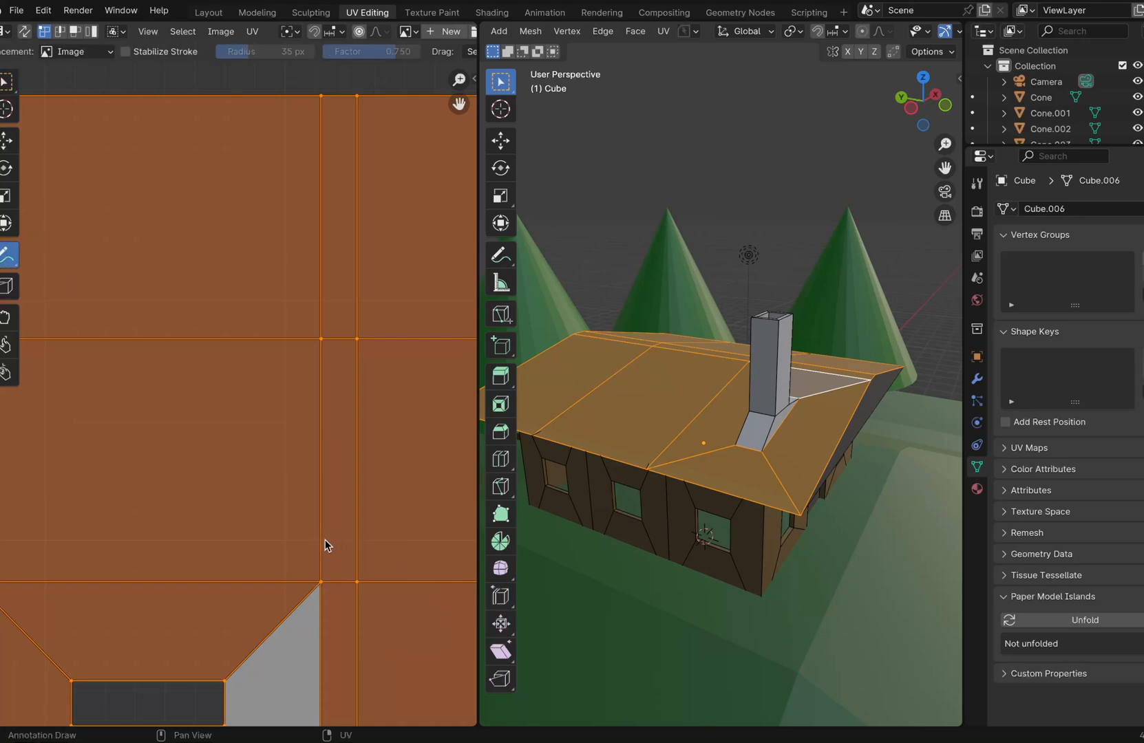
pyautogui.moveTo(321, 541)
pyautogui.mouseDown()
pyautogui.moveTo(319, 484)
pyautogui.moveTo(356, 482)
pyautogui.moveTo(354, 546)
pyautogui.mouseUp()
pyautogui.moveTo(702, 490); pyautogui.dragTo(703, 495, button='middle')
# - Draw a large freehand annotation loop around the entire roof UV island
pyautogui.scroll(-5, 362, 349)
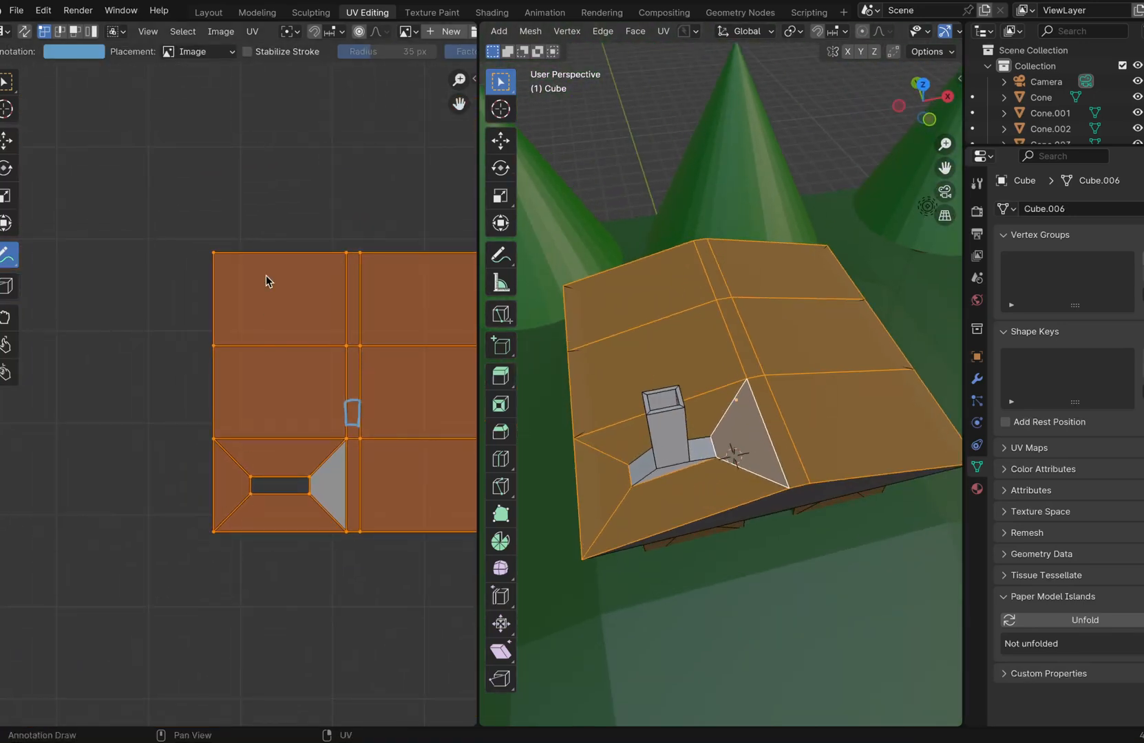
pyautogui.scroll(-1, 266, 281)
pyautogui.moveTo(240, 207)
pyautogui.mouseDown()
pyautogui.moveTo(210, 212)
pyautogui.moveTo(260, 531)
pyautogui.mouseUp()
pyautogui.moveTo(360, 553)
pyautogui.mouseDown()
pyautogui.moveTo(480, 424)
pyautogui.moveTo(362, 165)
pyautogui.moveTo(233, 211)
pyautogui.mouseUp()
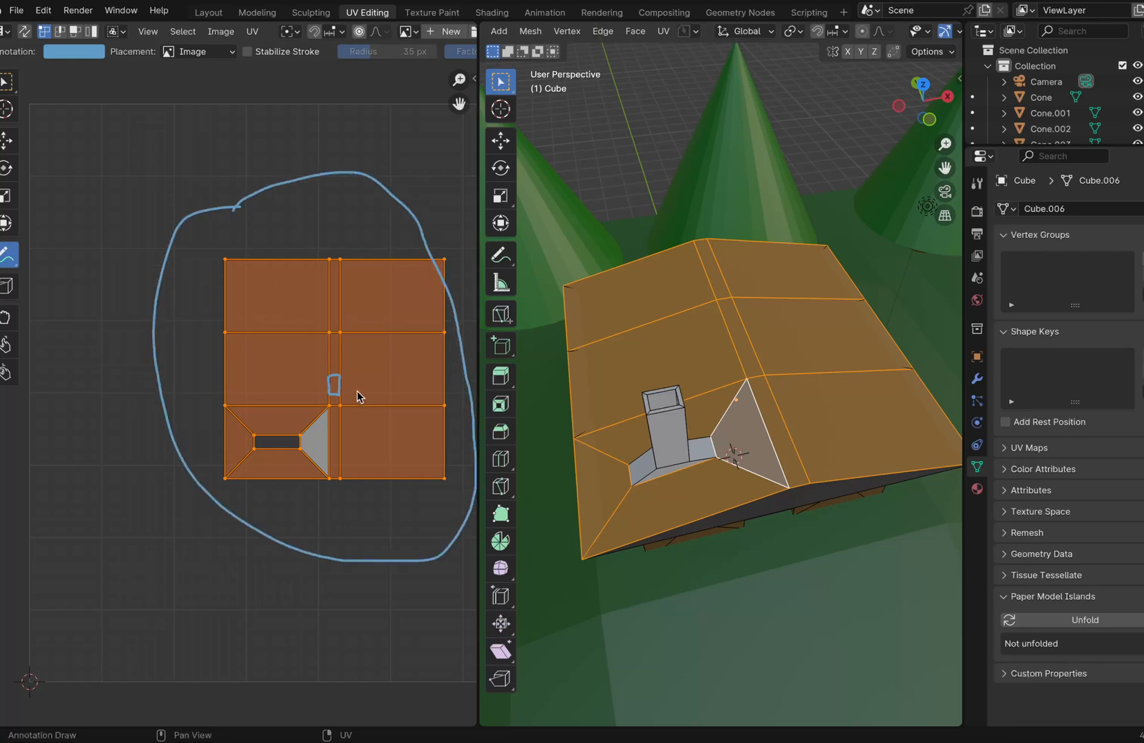
# - Annotate a chain of small outlines up the ridge strip in the UV layout and circle the strip's upper end
pyautogui.moveTo(330, 375); pyautogui.dragTo(331, 351)
pyautogui.moveTo(340, 348)
pyautogui.mouseDown()
pyautogui.moveTo(326, 349)
pyautogui.moveTo(344, 307)
pyautogui.moveTo(329, 313)
pyautogui.mouseUp()
pyautogui.moveTo(336, 267); pyautogui.dragTo(326, 259)
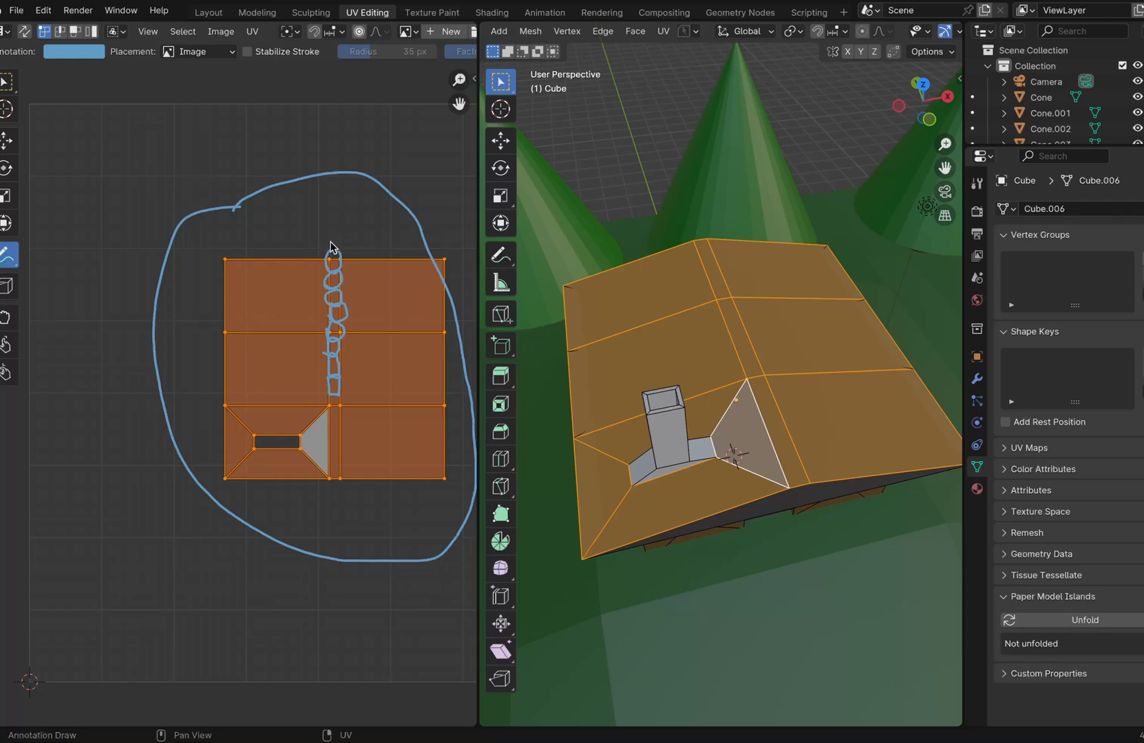
pyautogui.moveTo(316, 244)
pyautogui.mouseDown()
pyautogui.moveTo(344, 261)
pyautogui.moveTo(348, 232)
pyautogui.moveTo(306, 240)
pyautogui.mouseUp()
# - Return to the Select tool, undo all the annotations, and add the triangular face beside the chimney back to the selection
pyautogui.click(6, 82)
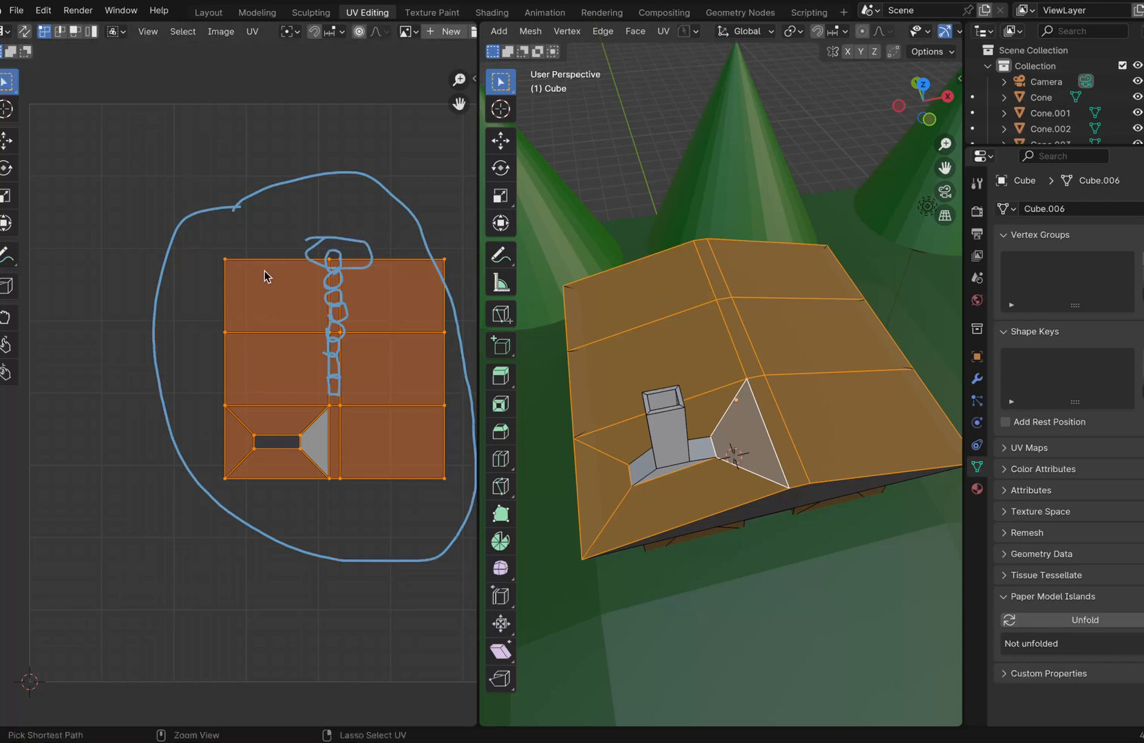
pyautogui.hotkey('ctrl', 'z')
pyautogui.hotkey('ctrl', 'z')
pyautogui.hotkey('ctrl', 'z')
pyautogui.hotkey('ctrl', 'z')
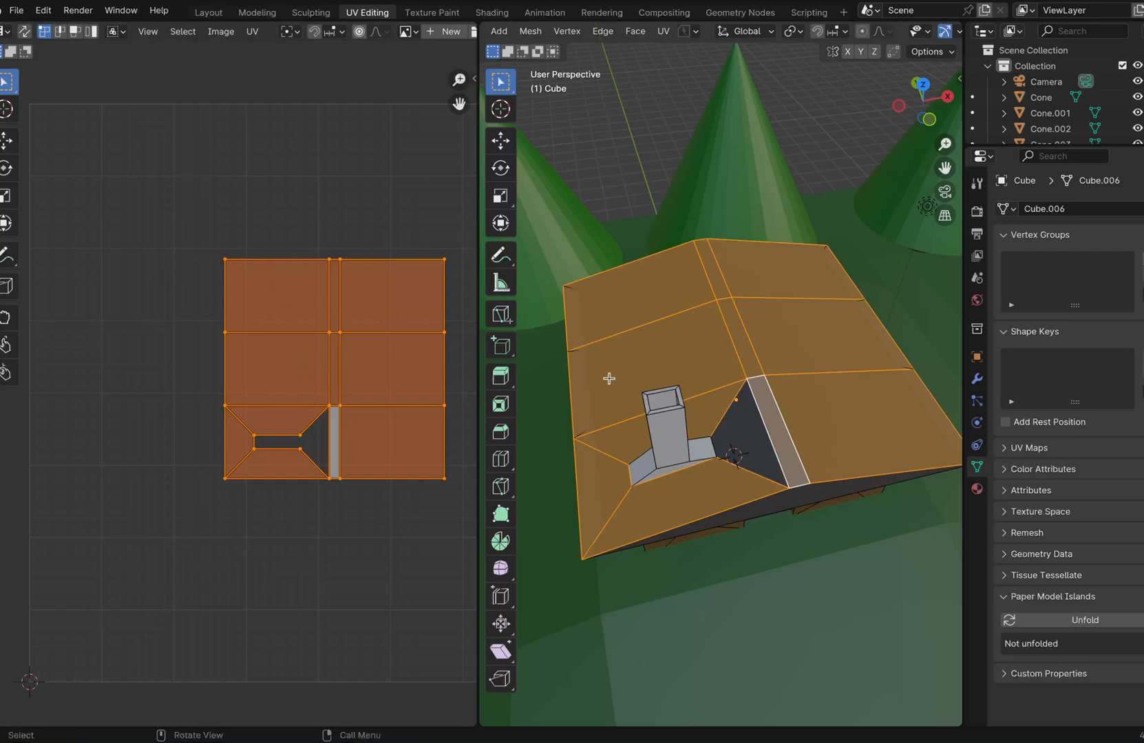
pyautogui.keyDown('shift'); pyautogui.click(758, 444); pyautogui.keyUp('shift')
pyautogui.moveTo(758, 444); pyautogui.dragTo(636, 391, button='middle')
pyautogui.moveTo(750, 483)
pyautogui.keyDown('shift'); pyautogui.mouseDown(button='middle')
pyautogui.moveTo(759, 488)
pyautogui.moveTo(749, 479)
pyautogui.mouseUp(button='middle'); pyautogui.keyUp('shift')
pyautogui.scroll(-1, 305, 261)
pyautogui.scroll(-2, 305, 261)
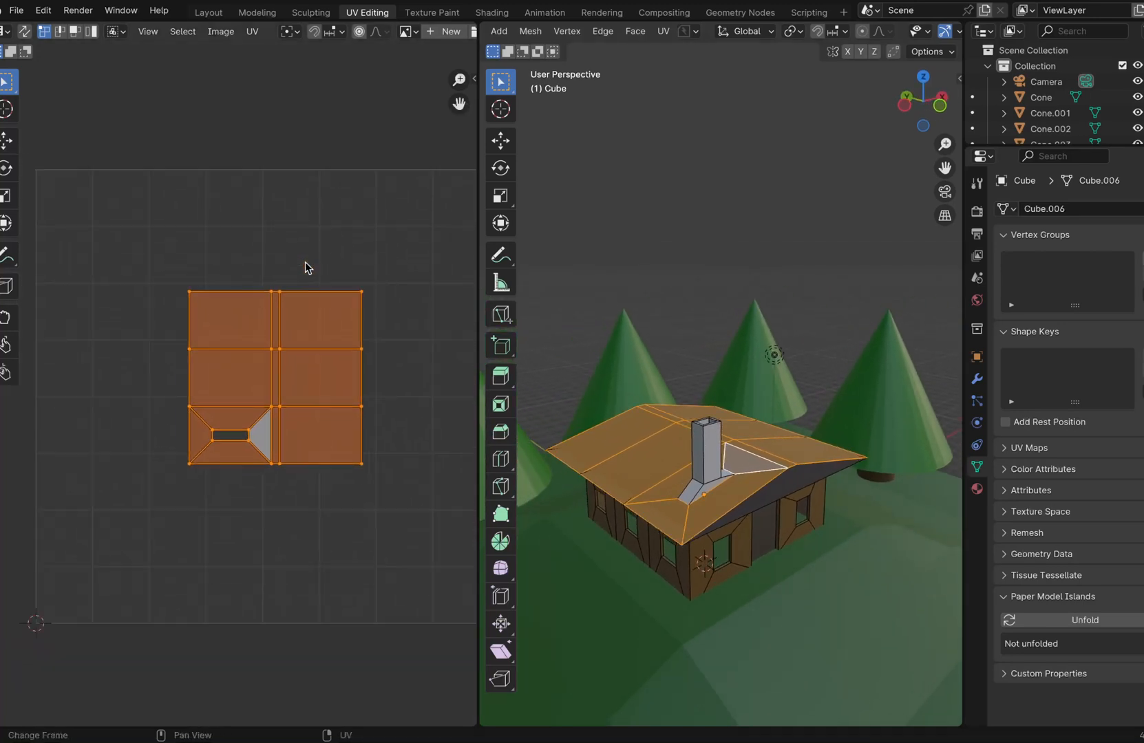
pyautogui.scroll(-1, 305, 262)
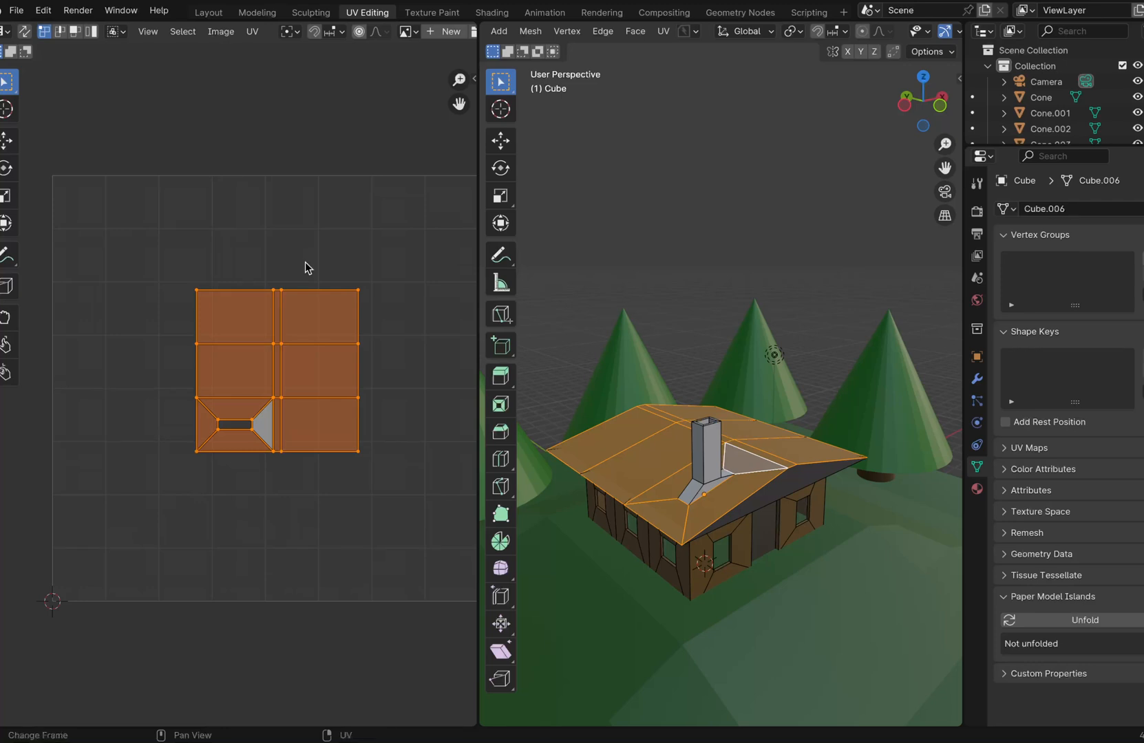
pyautogui.scroll(-1, 305, 261)
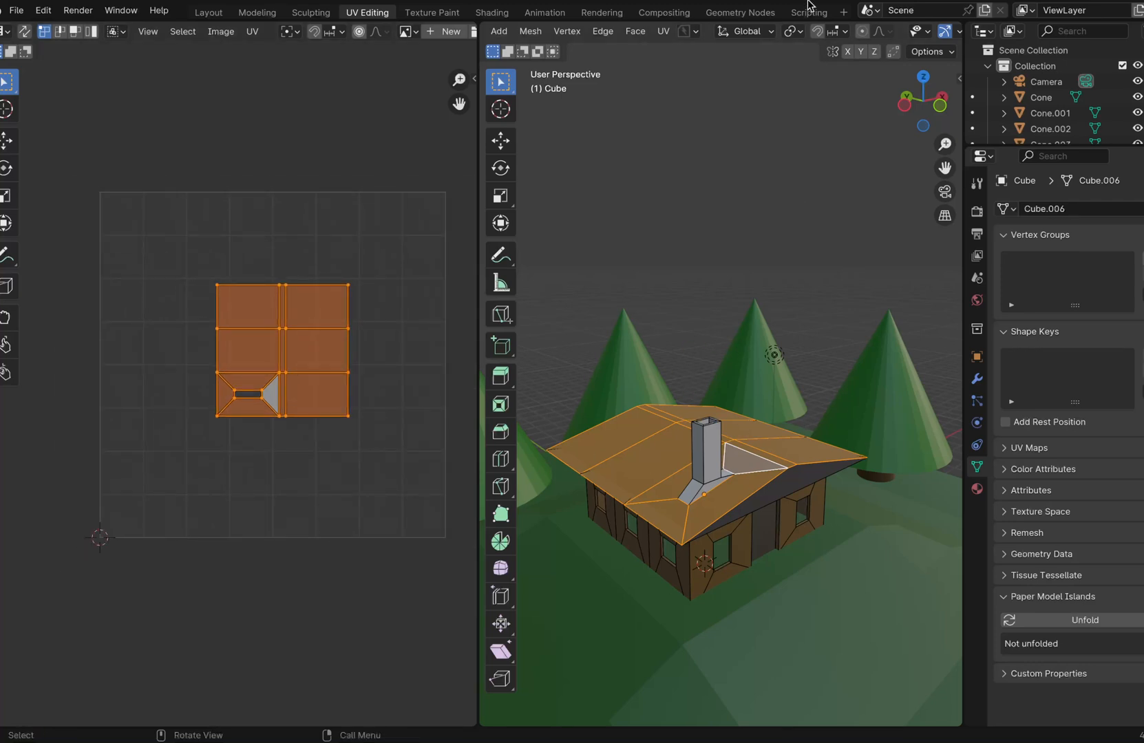
pyautogui.moveTo(770, 8)
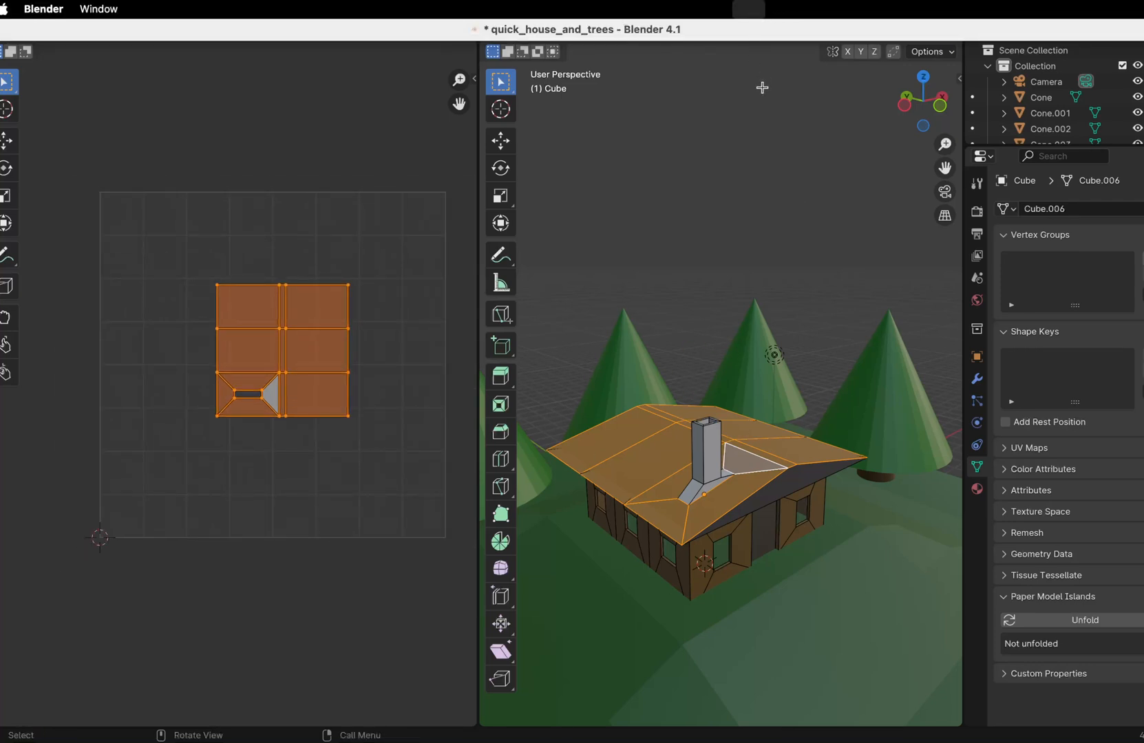